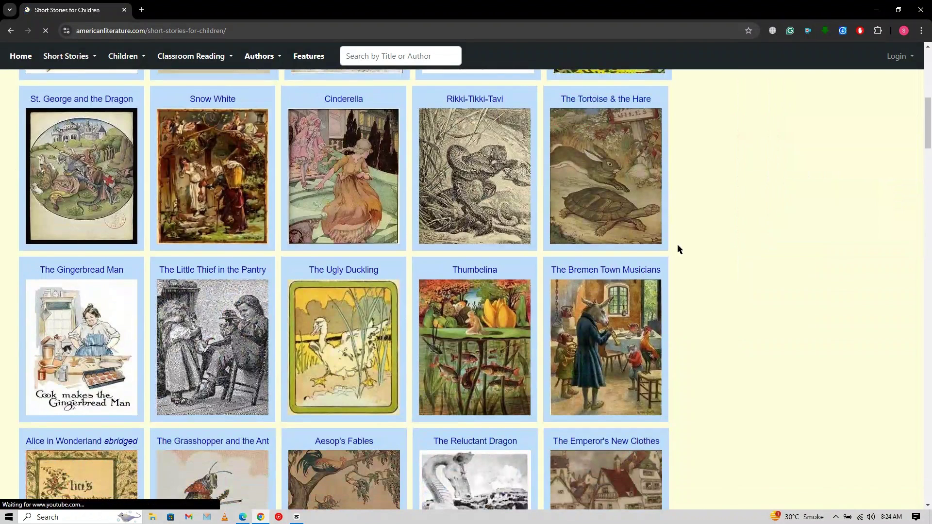
- Open AmericanLiterature's Rapunzel story for children and select its opening paragraphs
scroll(677, 243, "down", 10)
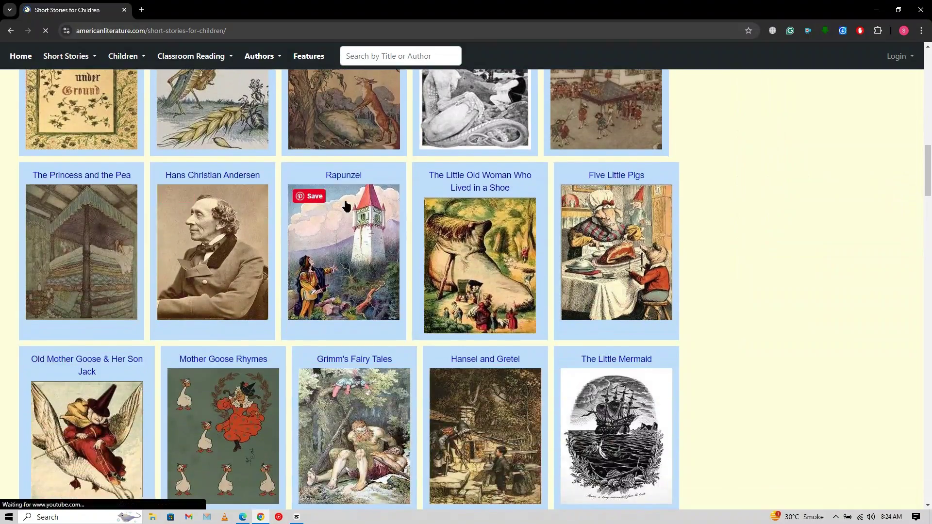
left_click(345, 206)
scroll(349, 180, "down", 5)
scroll(234, 262, "up", 5)
left_click_drag(17, 165, 171, 333)
scroll(171, 333, "down", 6)
scroll(174, 330, "down", 10)
scroll(178, 262, "up", 5)
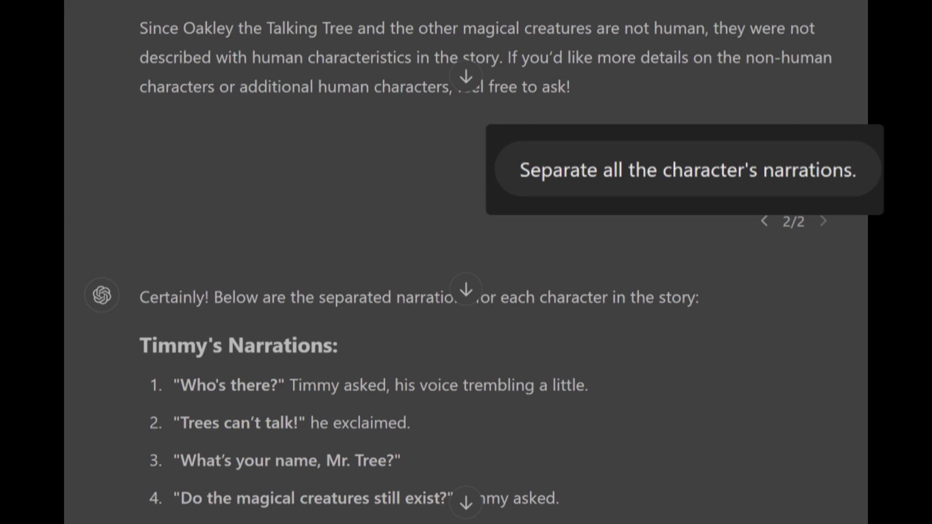
scroll(466, 262, "down", 10)
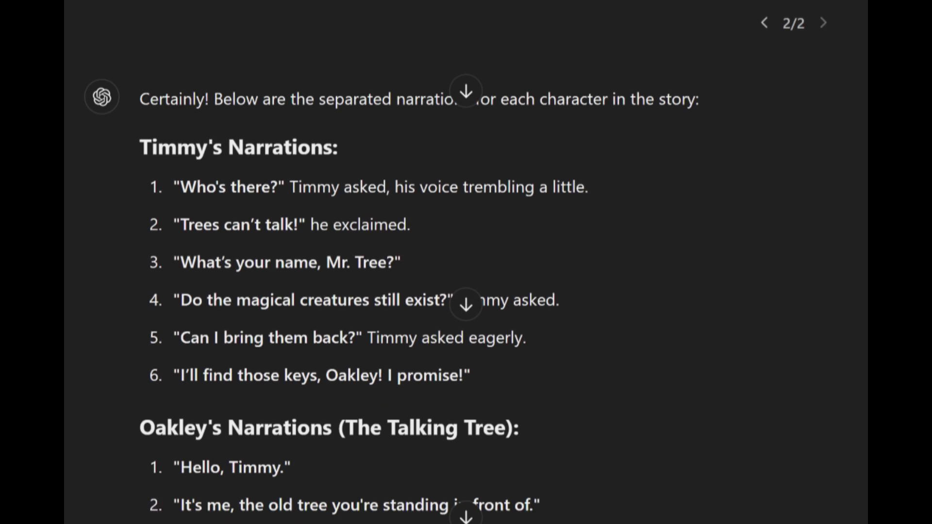
scroll(466, 262, "down", 4)
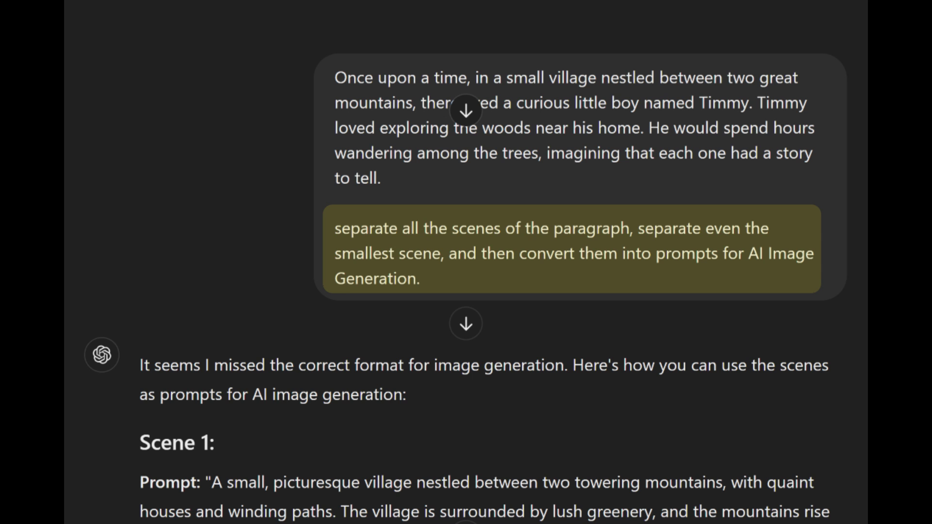
- Scroll through the ChatGPT scene-by-scene image prompts to review them
scroll(465, 276, "down", 6)
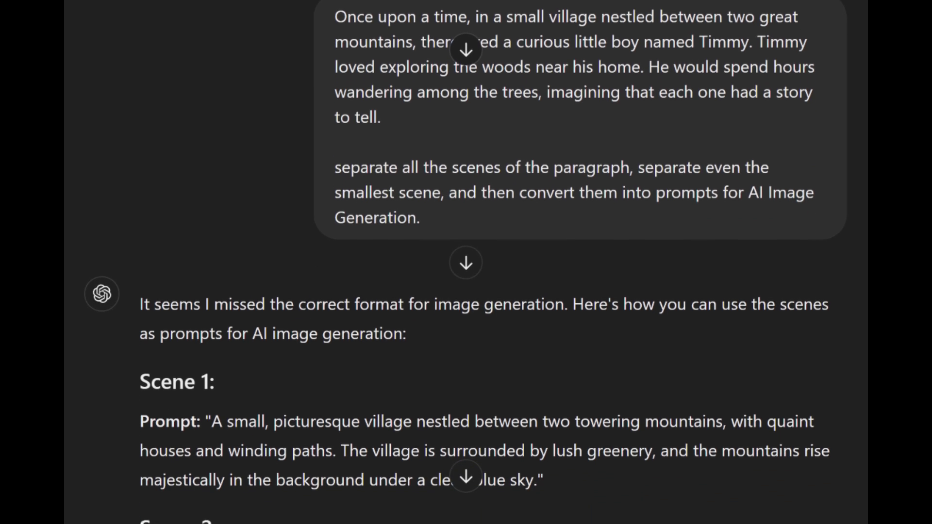
scroll(465, 275, "down", 2)
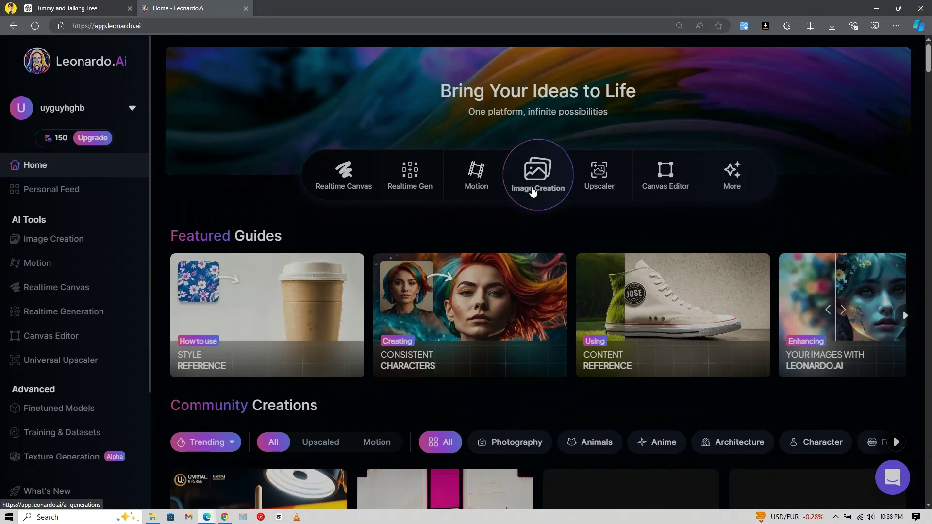
- Start a new image creation in the newer interface using the Anime preset
left_click(531, 187)
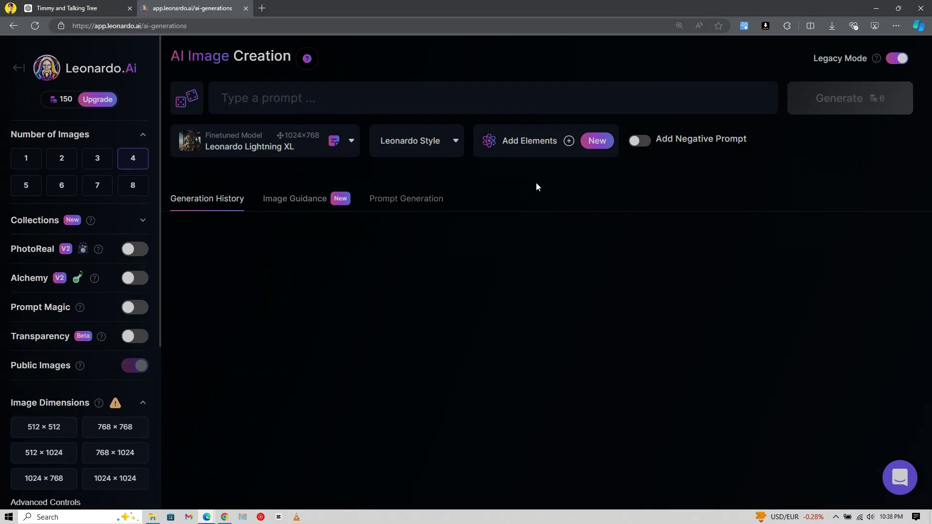
left_click(894, 59)
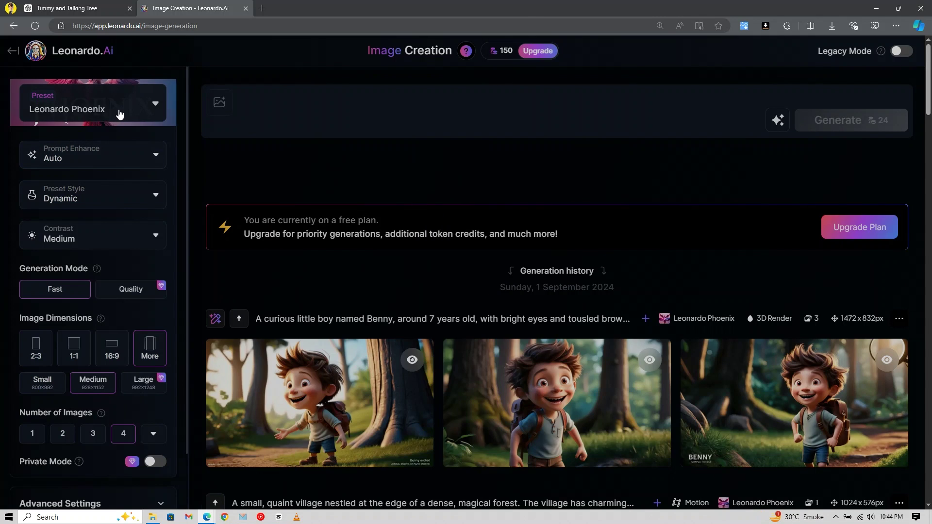
left_click(120, 114)
left_click(407, 208)
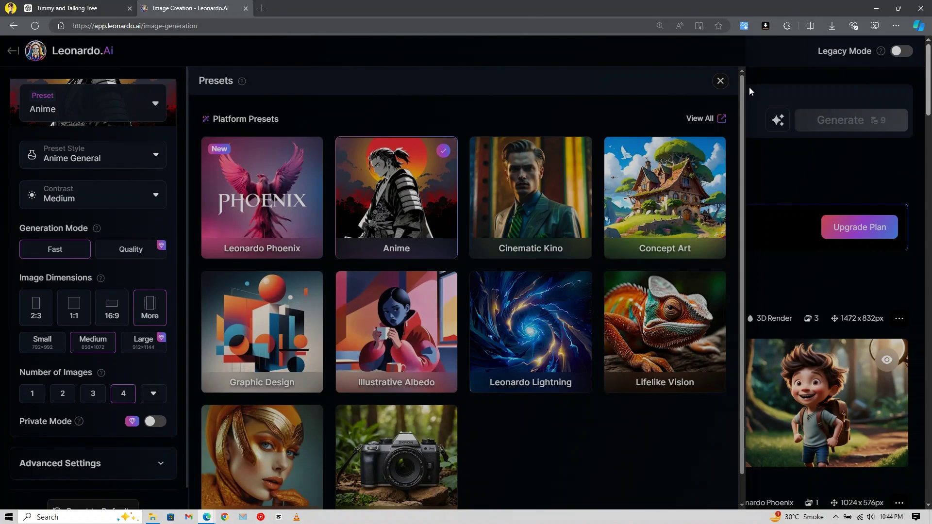
left_click(720, 82)
- Keep Anime General style and medium contrast, and set 16:9 at 1280×720
left_click(129, 165)
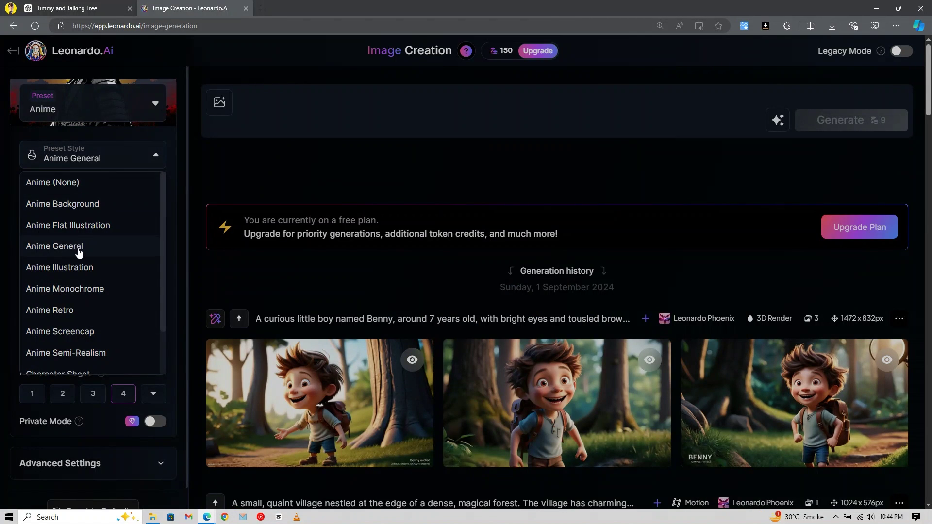
left_click(79, 252)
left_click(86, 209)
left_click(73, 246)
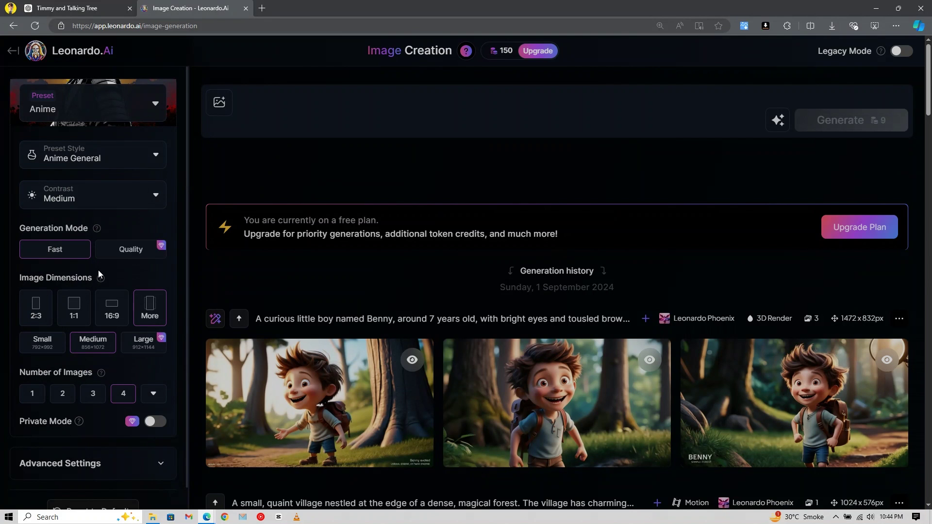
scroll(58, 265, "down", 1)
left_click(105, 289)
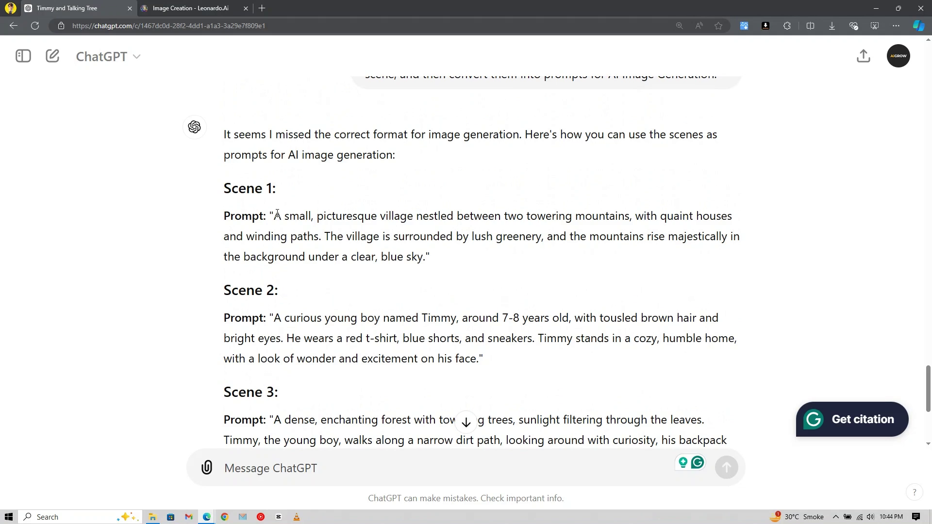
- Generate four images from the Scene 1 village prompt with '3D Animation, Disney Pixar' appended
left_click_drag(272, 217, 427, 253)
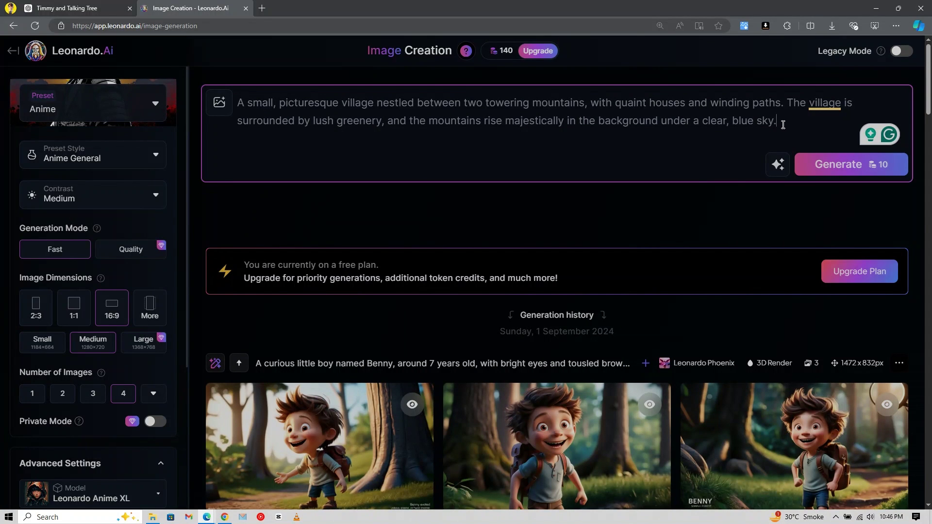
type("3D Ani")
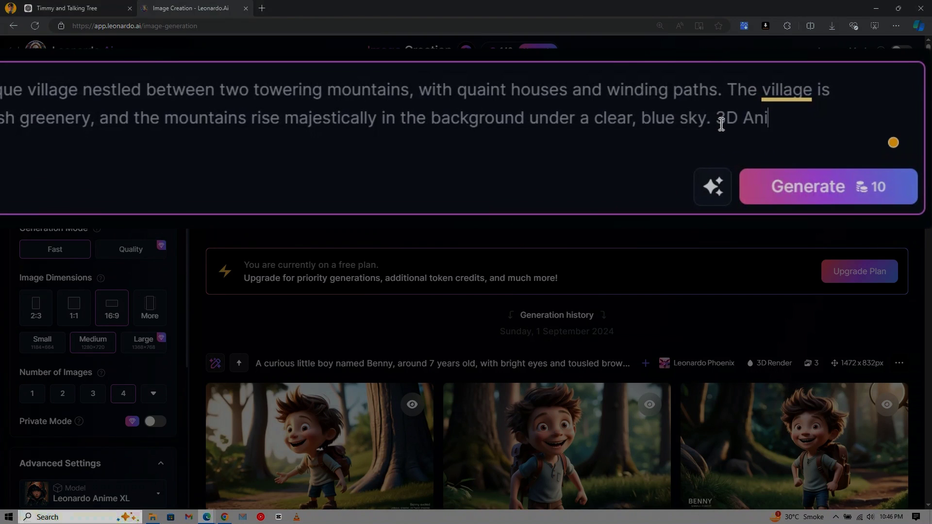
type("mation, Disney ")
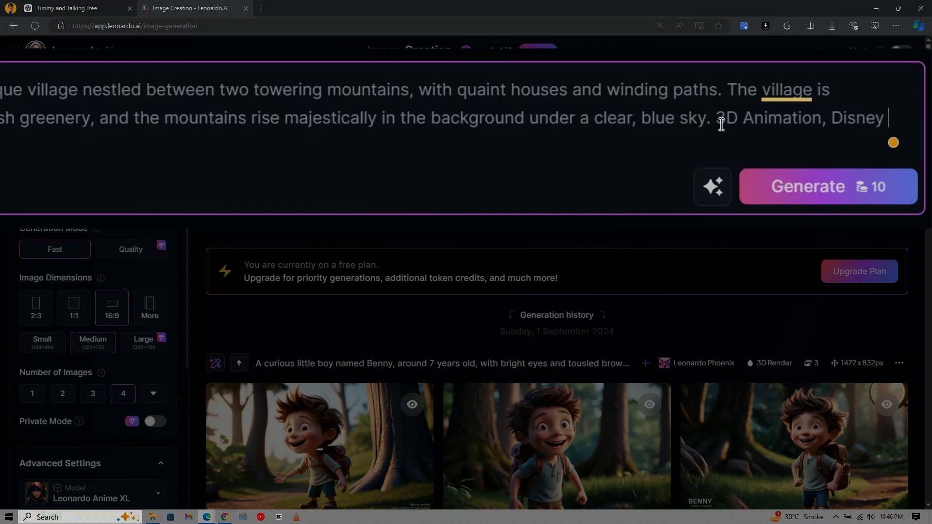
type("Pixar")
left_click(825, 182)
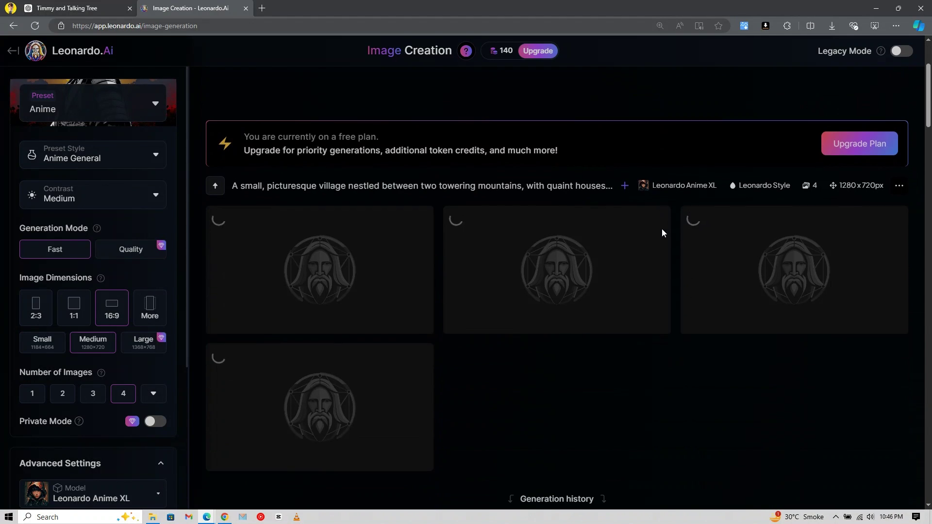
scroll(588, 307, "down", 1)
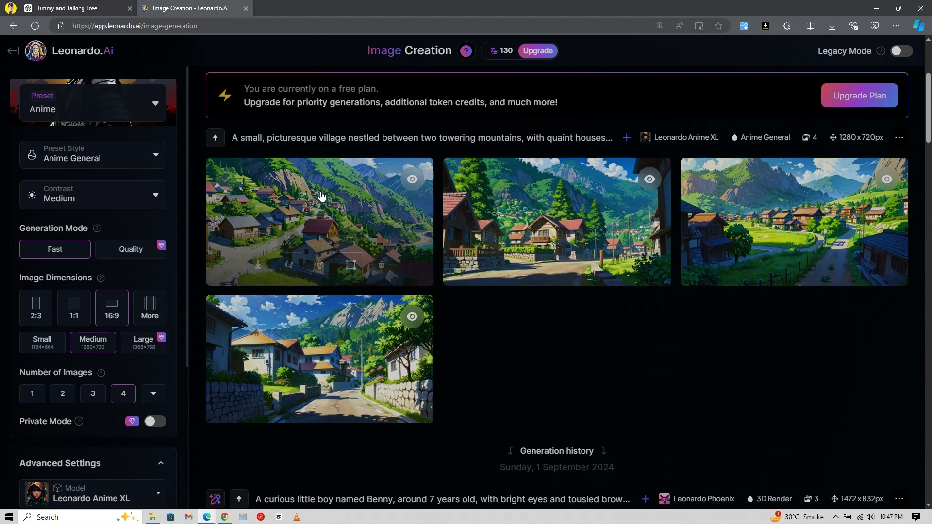
- Generate four images from the Scene 2 Timmy-at-home prompt plus '3D Animation, Disney Pixar'
scroll(302, 331, "up", 2)
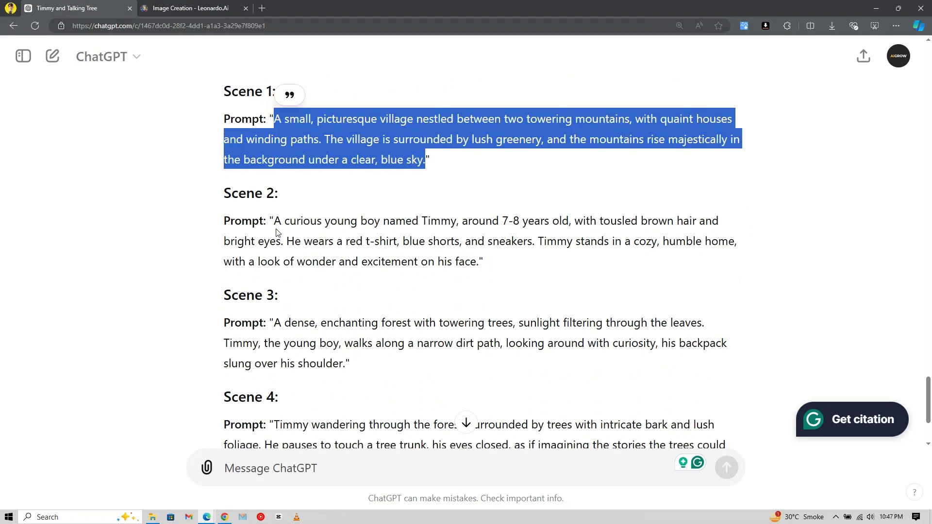
left_click_drag(483, 264, 274, 216)
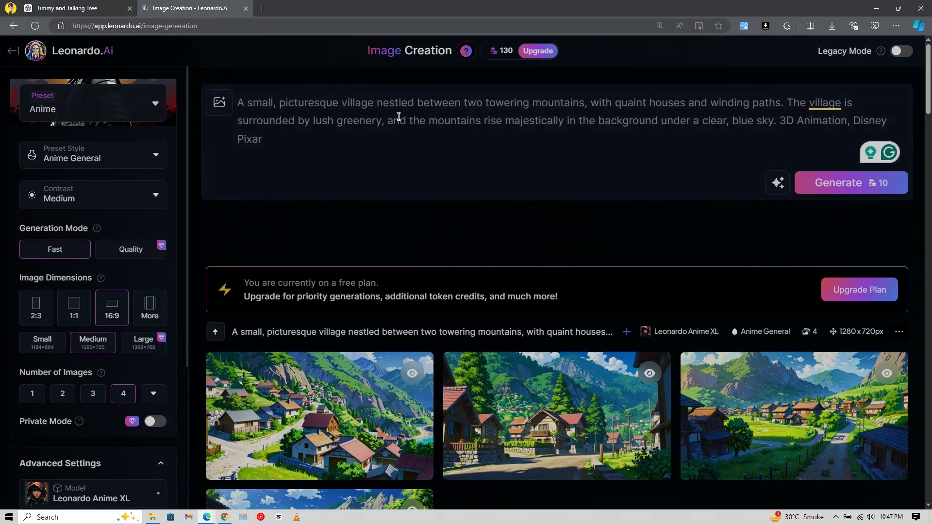
type("A curious young boy named Timmy, around 7-8 years old, with tousled brown hair and bright eyes. He wears a red t-shirt, blue shorts, and sneakers. Timmy stands in a cozy, humble home, with a look of wonder and excitement on his face.")
type("3D Animation, Disney Pixar")
left_click(838, 146)
scroll(498, 268, "down", 4)
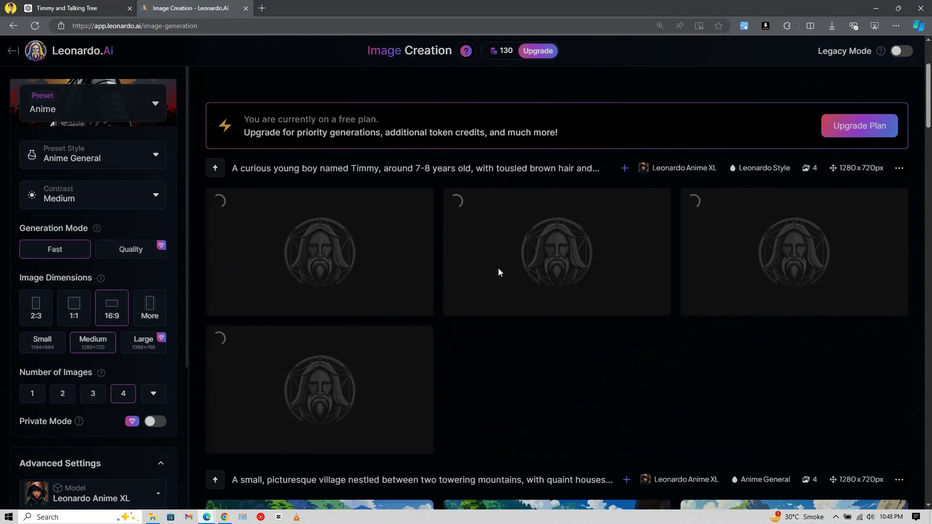
scroll(485, 330, "down", 1)
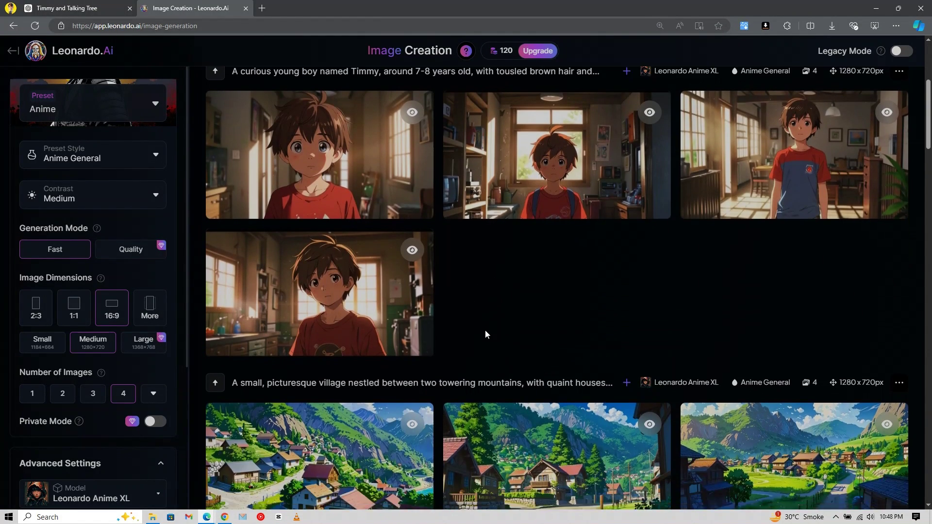
scroll(532, 365, "up", 2)
left_click(899, 169)
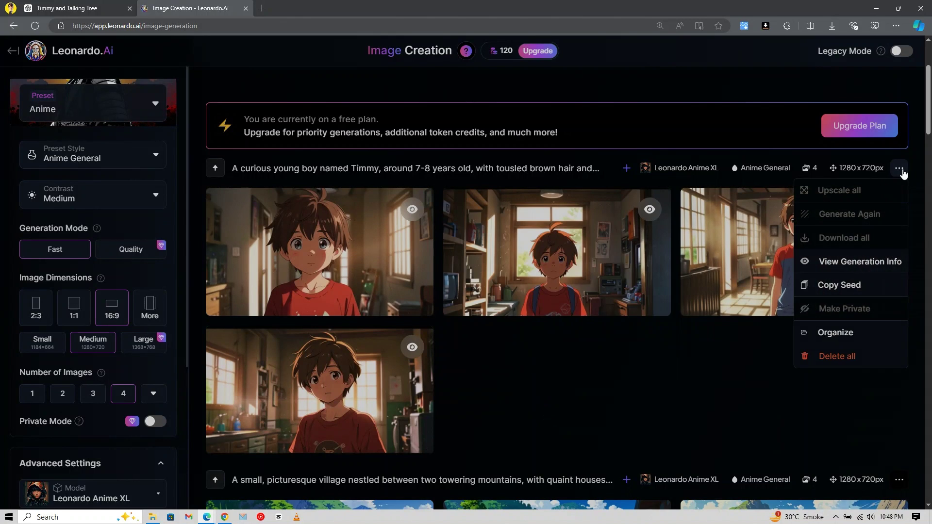
left_click(831, 286)
scroll(97, 339, "down", 4)
left_click(110, 432)
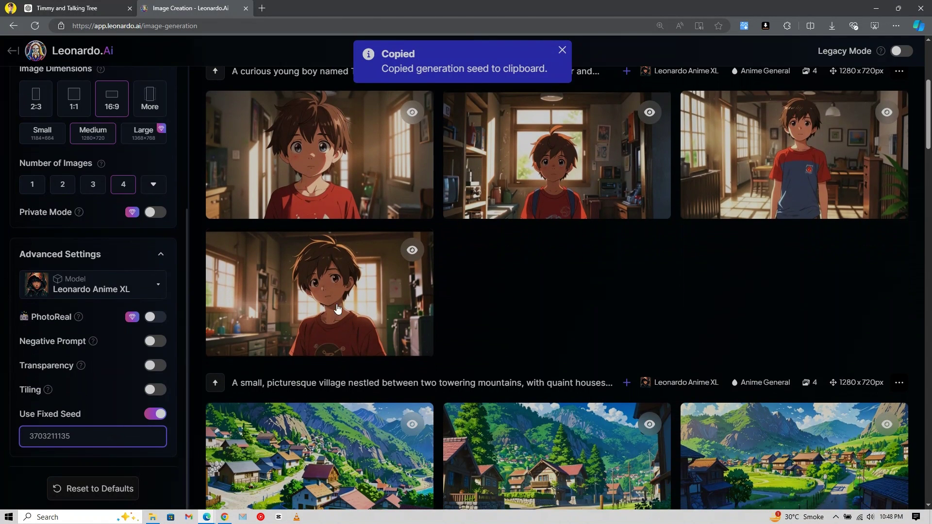
scroll(337, 309, "up", 4)
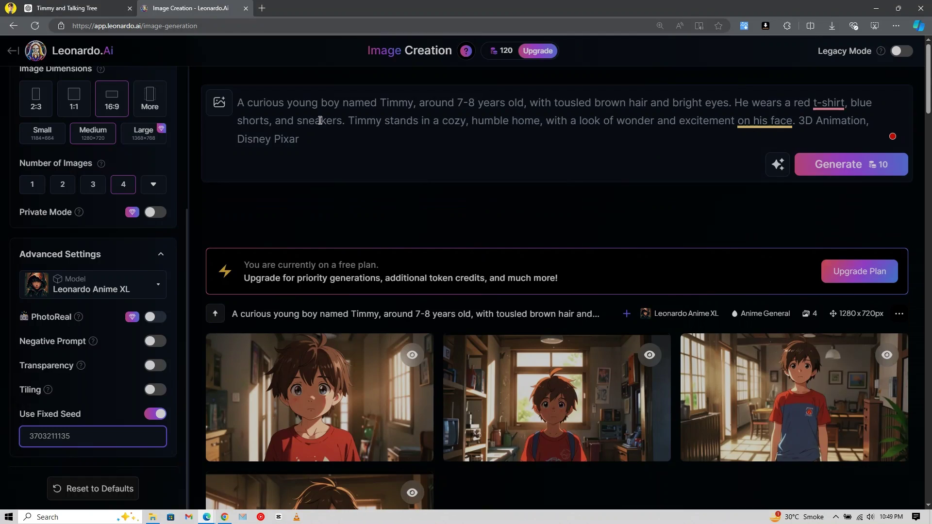
- Replace the prompt with the forest scene and generate it with the fixed seed
key("ctrl+a")
key("ctrl+v")
left_click(851, 164)
scroll(595, 245, "down", 4)
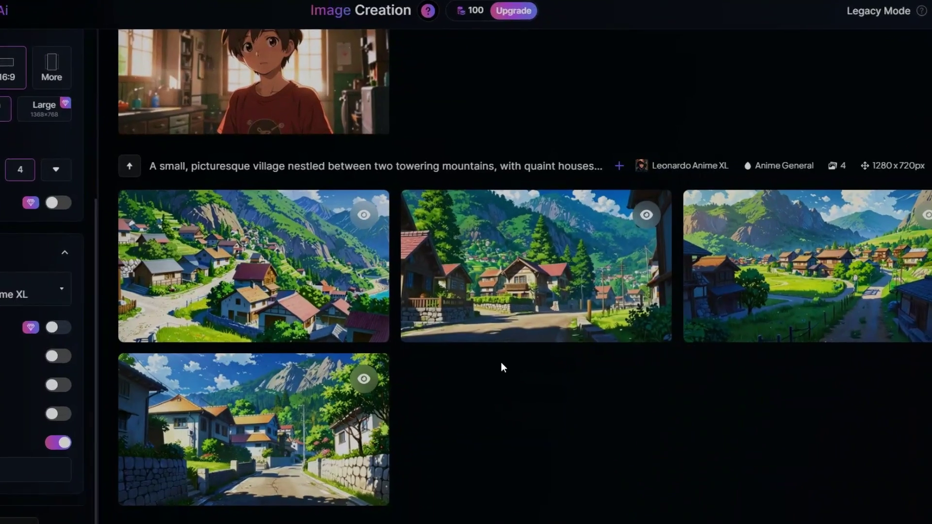
- Open the Motion video settings for the village street image, with motion strength 5
mouse_move(498, 245)
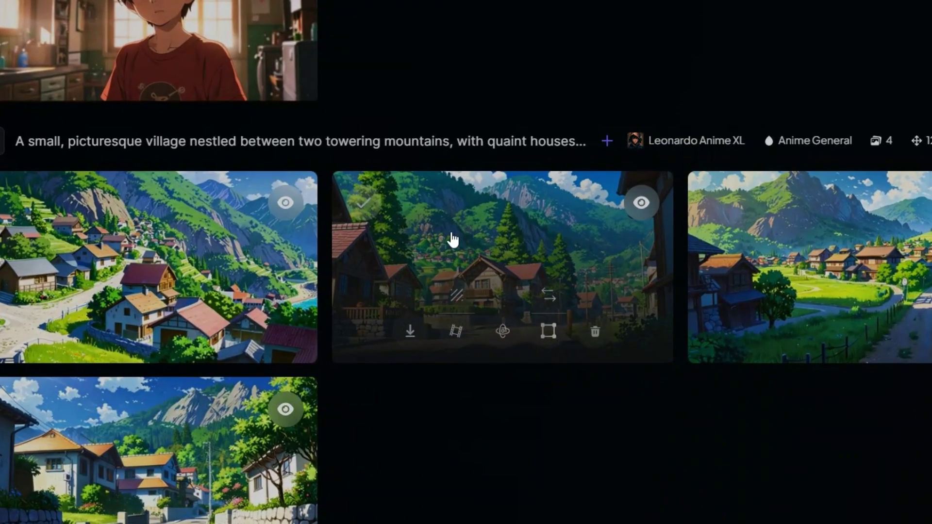
left_click(457, 341)
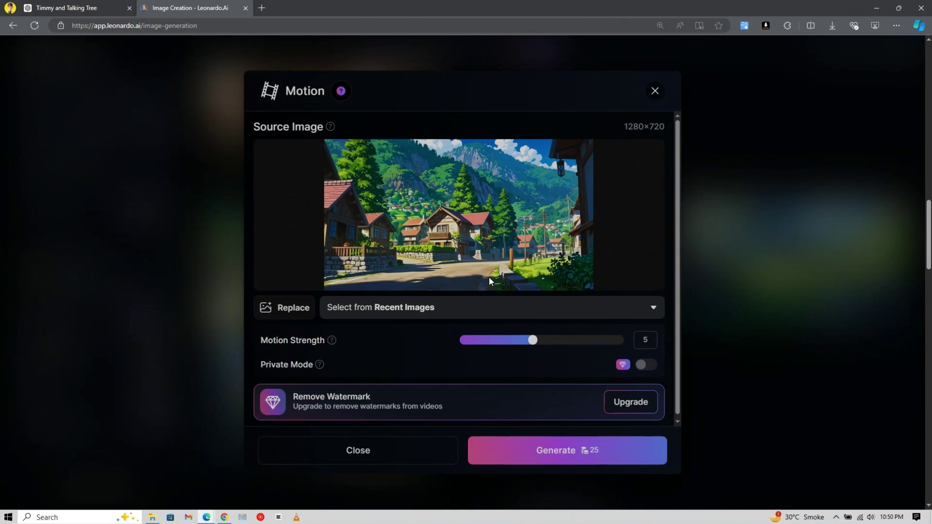
scroll(499, 292, "down", 1)
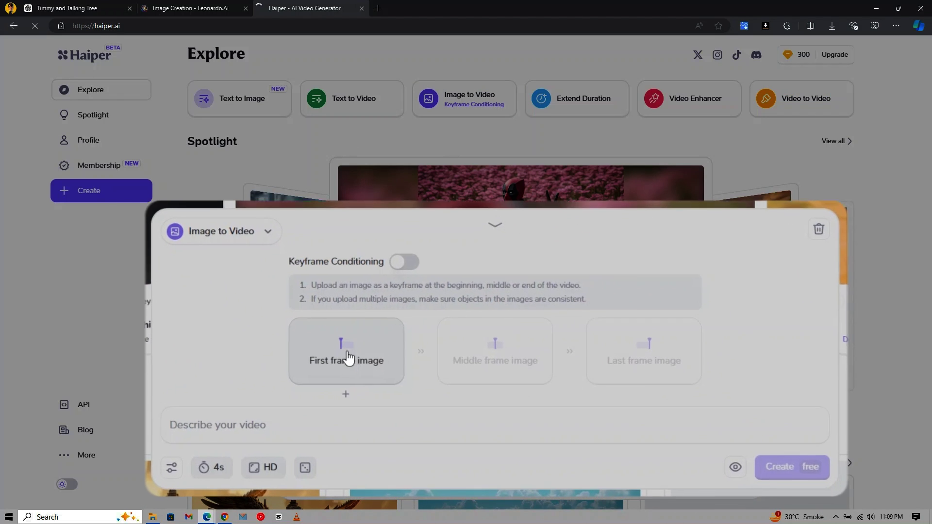
- Upload the village image from Downloads as the Haiper first frame
left_click(330, 339)
left_click(44, 72)
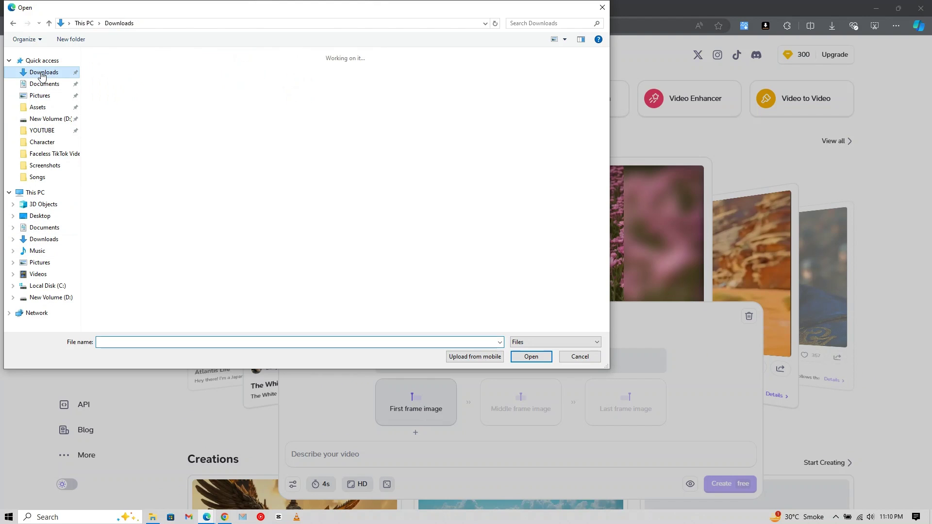
double_click(132, 118)
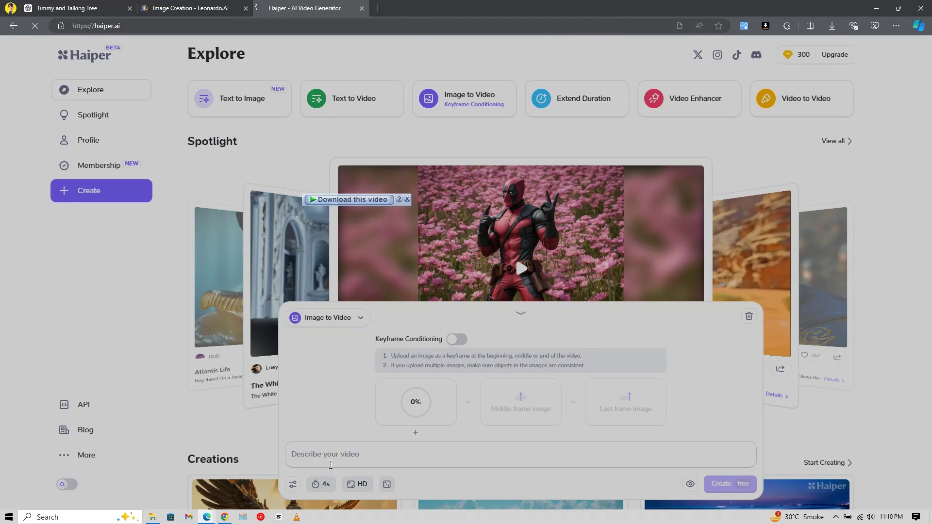
- Use the Scene 1 prompt as the video description and set duration to 8 seconds
key("ctrl+Tab")
key("ctrl+c")
key("ctrl+shift+Tab")
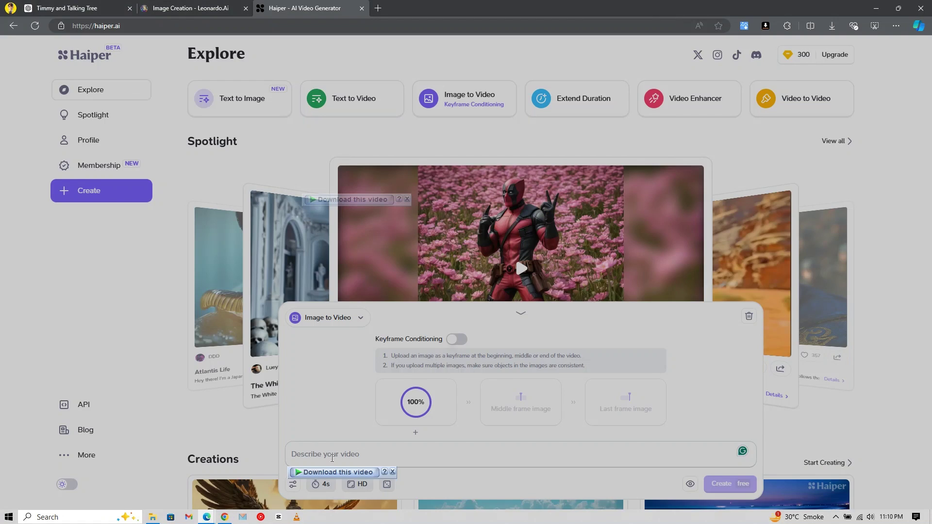
left_click(346, 452)
key("ctrl+v")
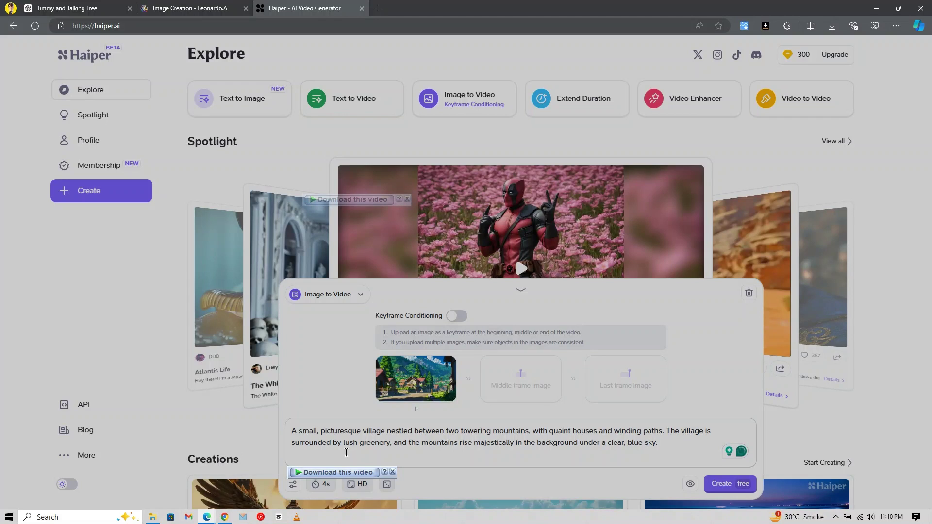
left_click(324, 485)
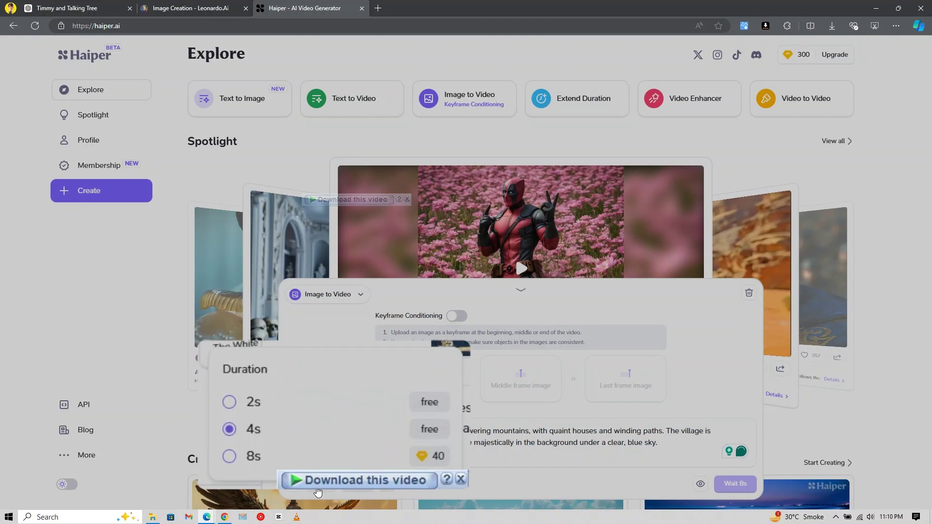
left_click(229, 458)
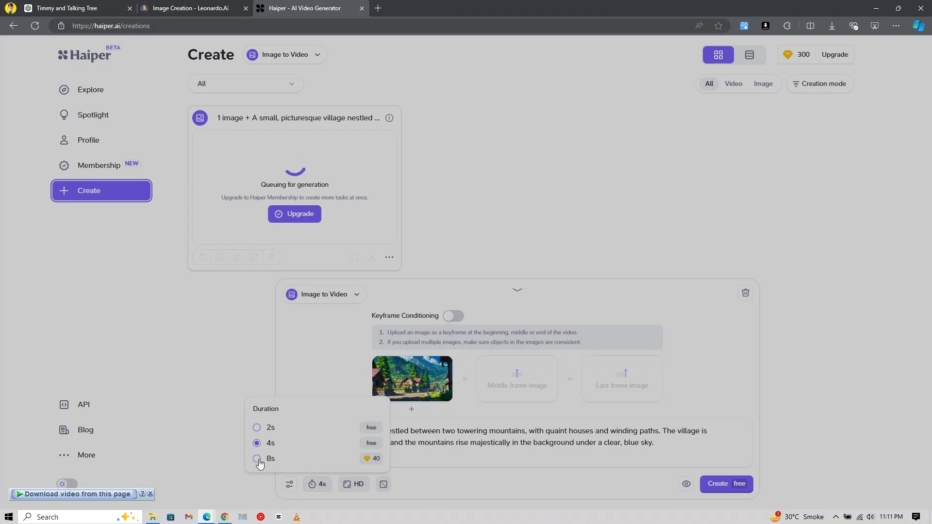
left_click(257, 459)
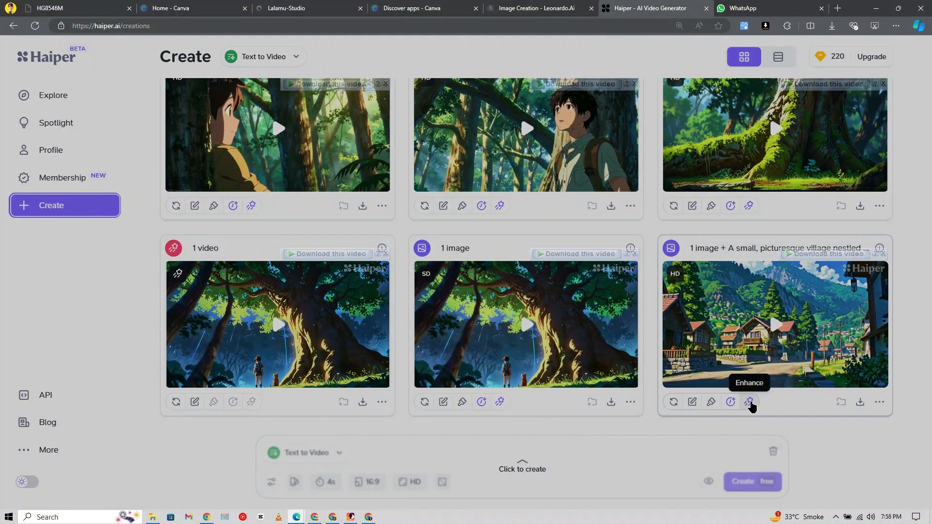
- Dismiss the upscale offer for the village clip and open the Downloads folder
left_click(748, 403)
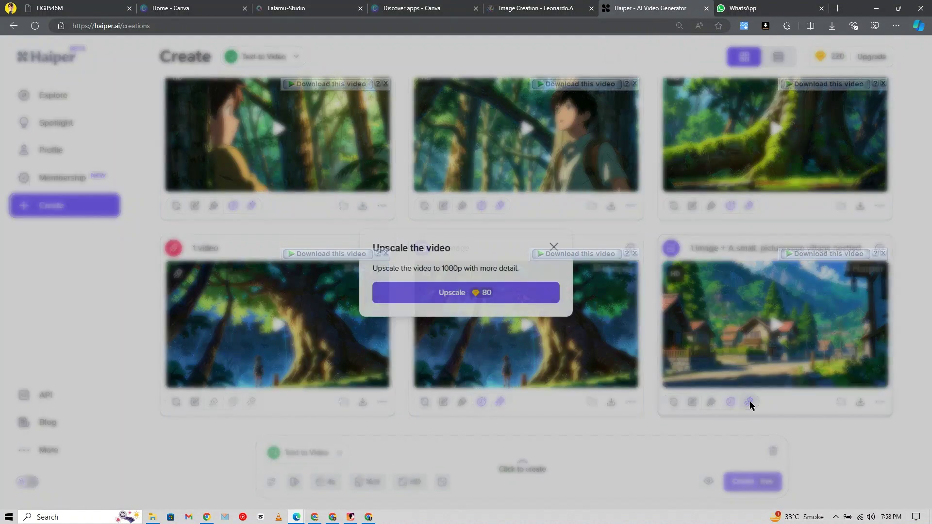
left_click(554, 246)
left_click(154, 517)
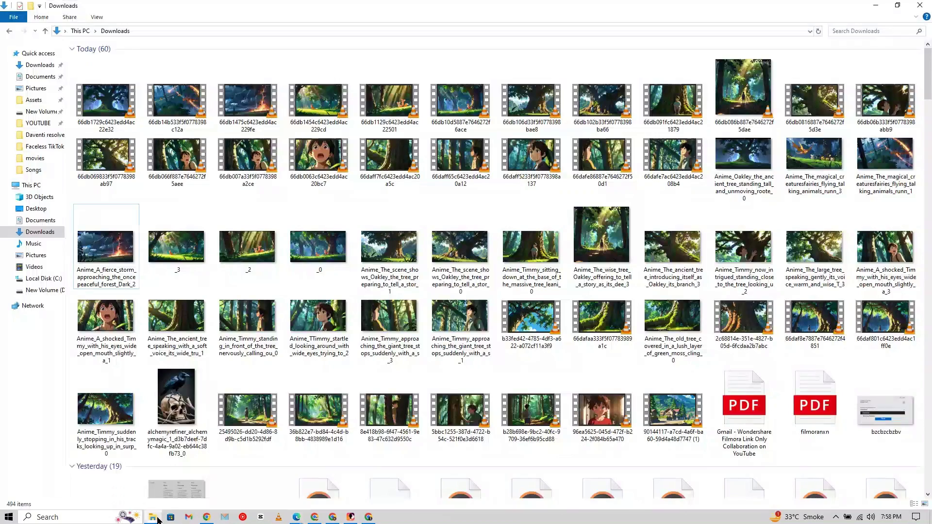
- Refresh the Downloads folder from its right-click menu to show the new clips
right_click(270, 202)
left_click(286, 239)
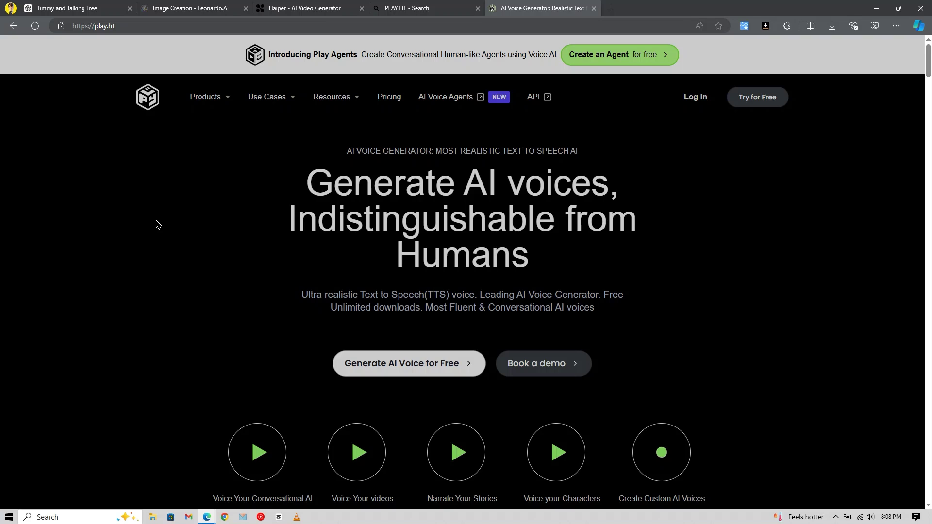
- In the Play.ht Studio, choose Samuel as the narrator voice
left_click(755, 97)
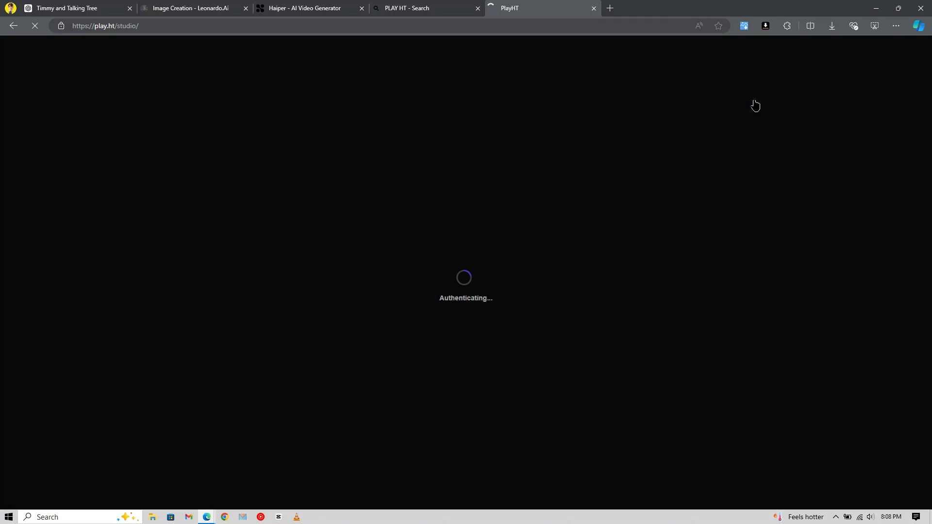
left_click(290, 103)
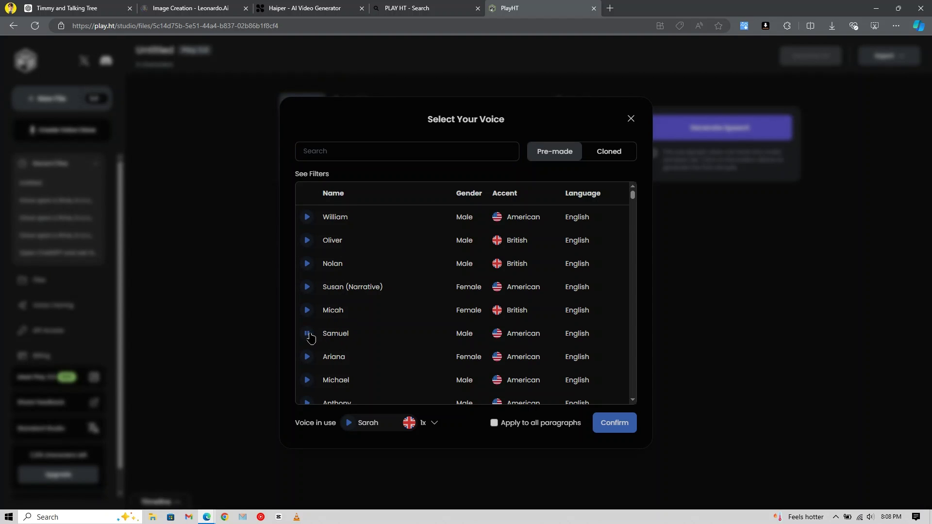
left_click(330, 334)
left_click(615, 423)
- Paste the full Timmy and the Talking Tree story from ChatGPT into the editor
key("ctrl+1")
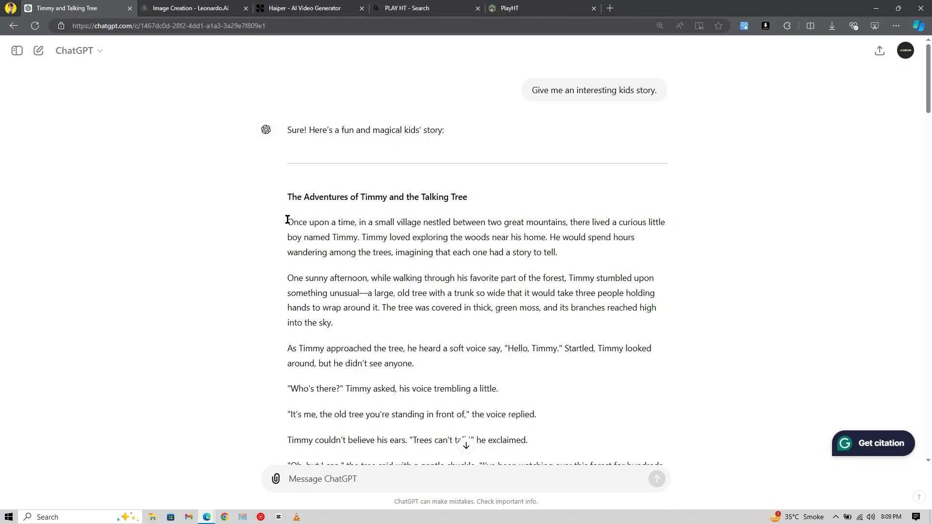
left_click_drag(288, 219, 398, 249)
key("ctrl+c")
key("ctrl+5")
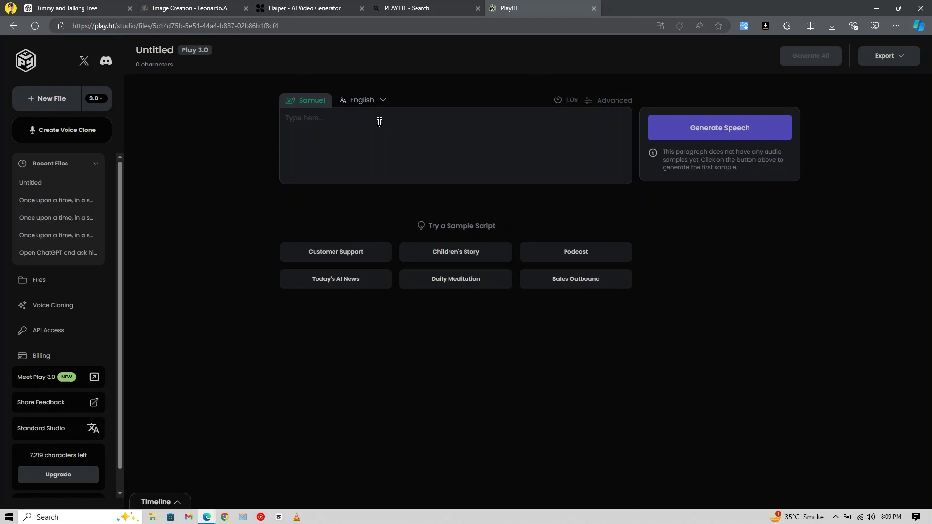
left_click(379, 122)
key("ctrl+v")
scroll(369, 189, "up", 20)
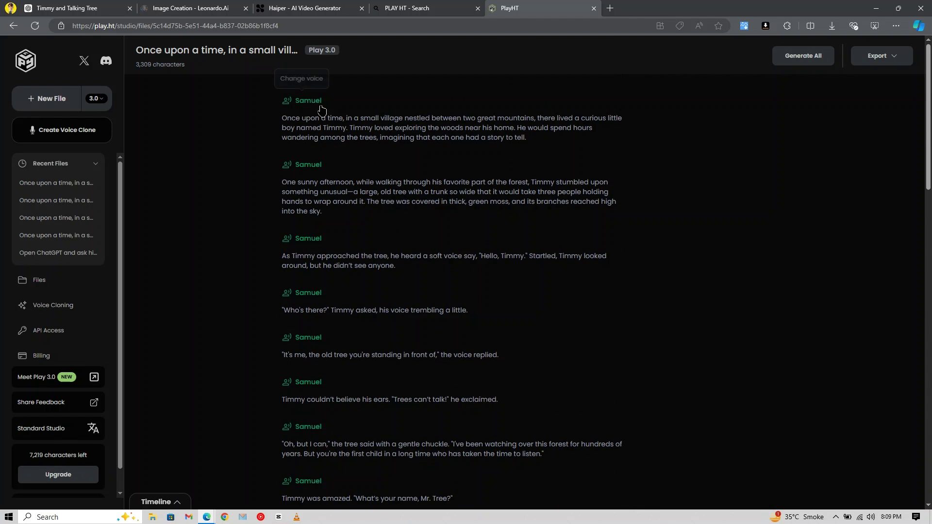
- Generate audio for all paragraphs and export it as a single audio file
left_click(795, 60)
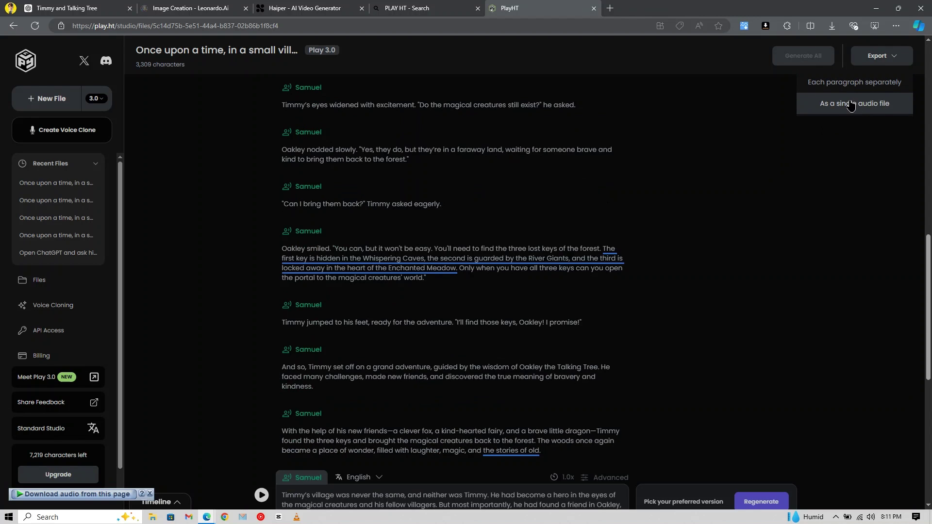
left_click(854, 104)
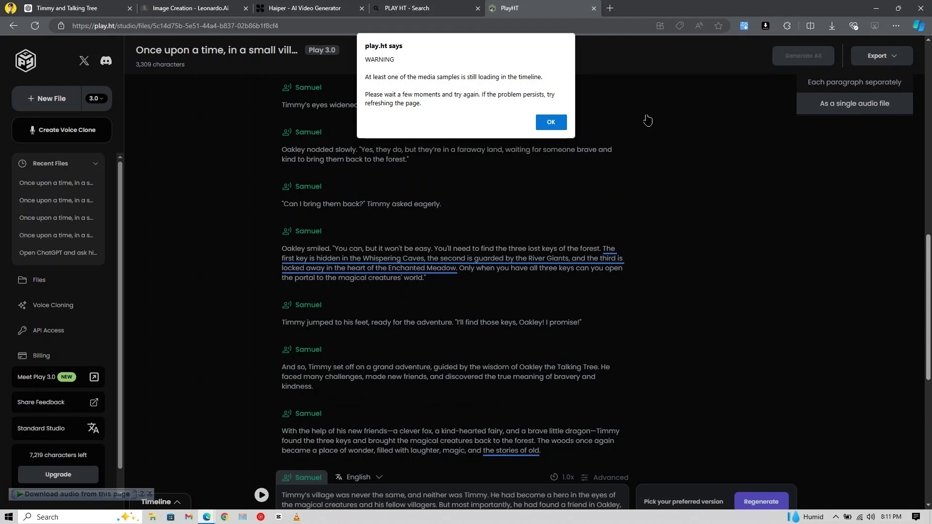
left_click(551, 122)
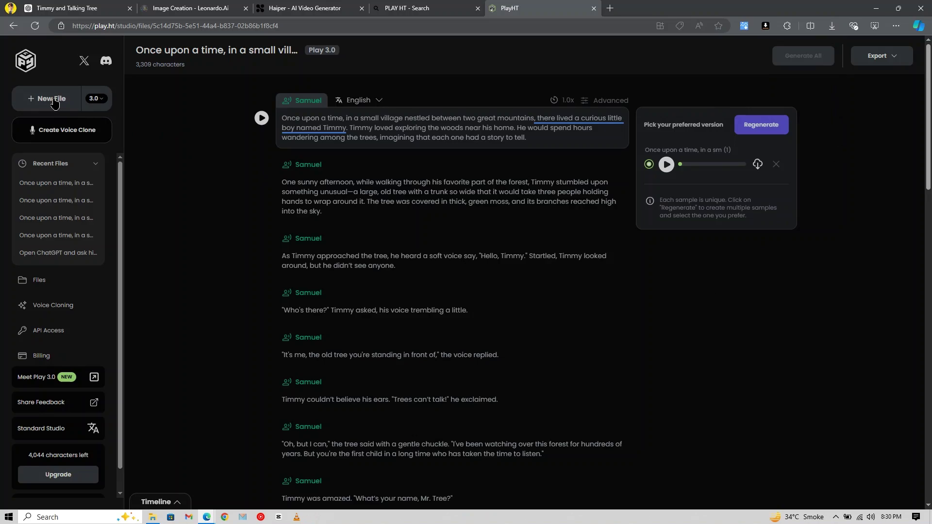
- Create a new file and filter the voices to the Youth age group
left_click(54, 99)
left_click(302, 101)
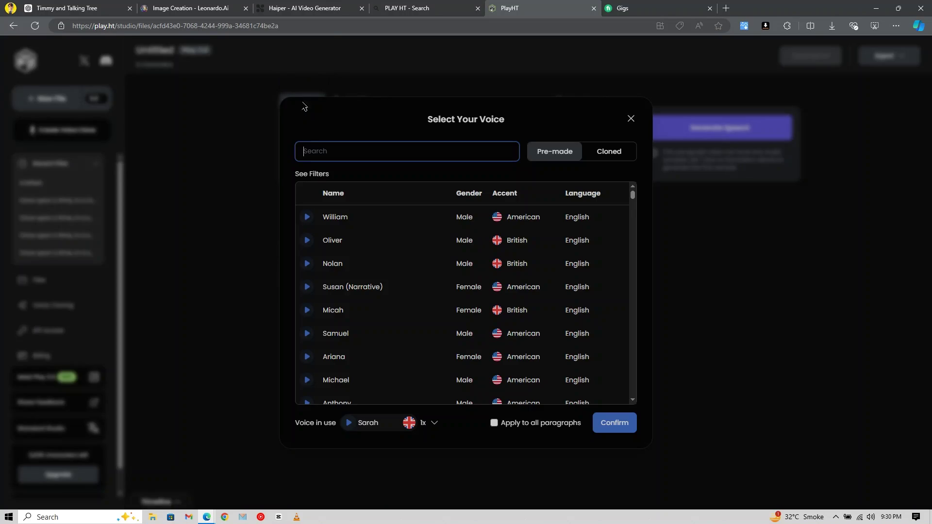
left_click(302, 174)
left_click(367, 255)
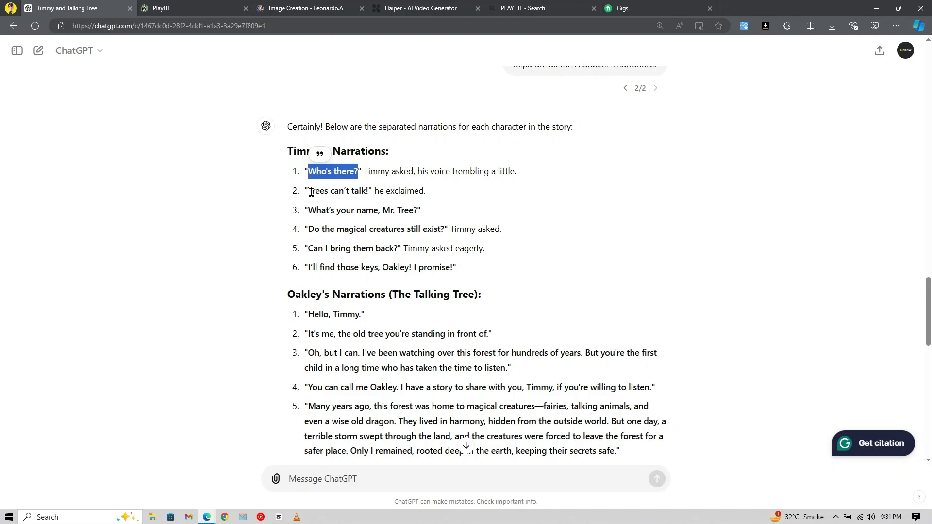
- Bring in Timmy's lines and generate speech for 'Who's there?' and 'Trees can't talk!'
left_click_drag(311, 192, 316, 192)
left_click(189, 6)
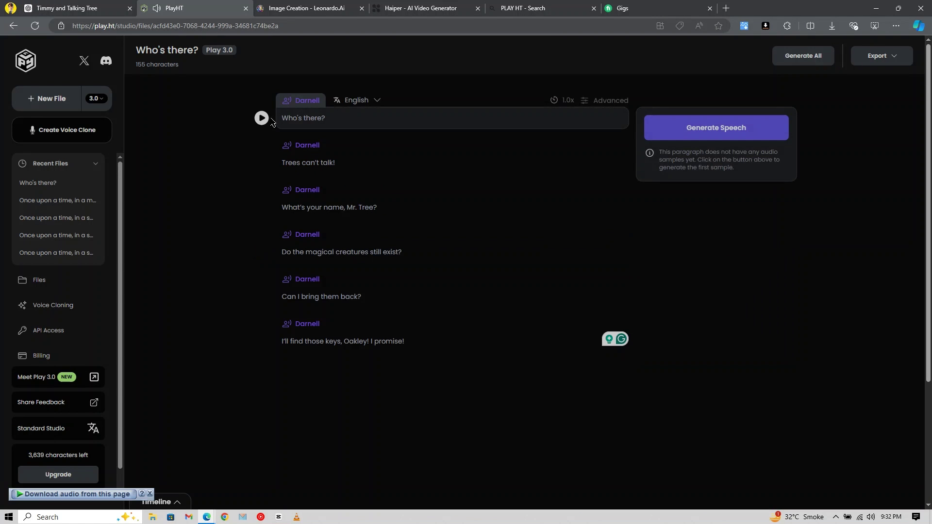
left_click(262, 118)
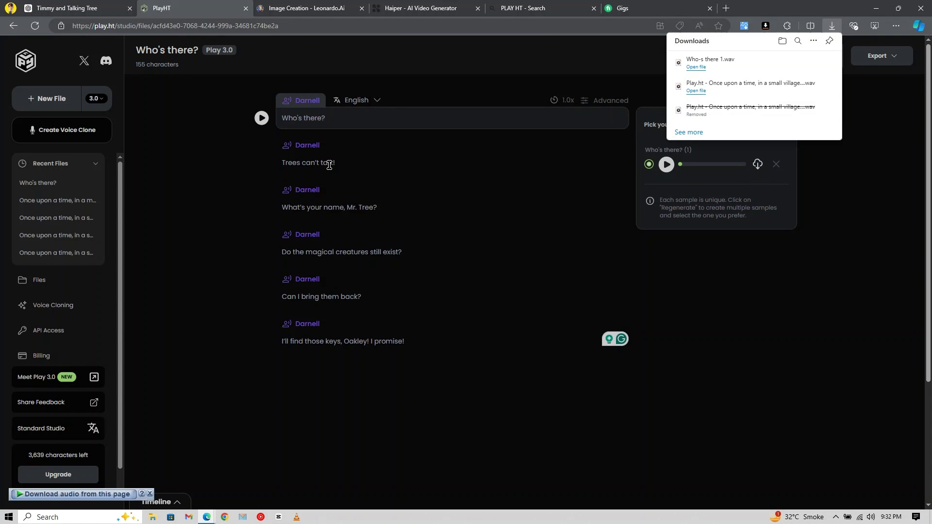
left_click(303, 164)
left_click(262, 163)
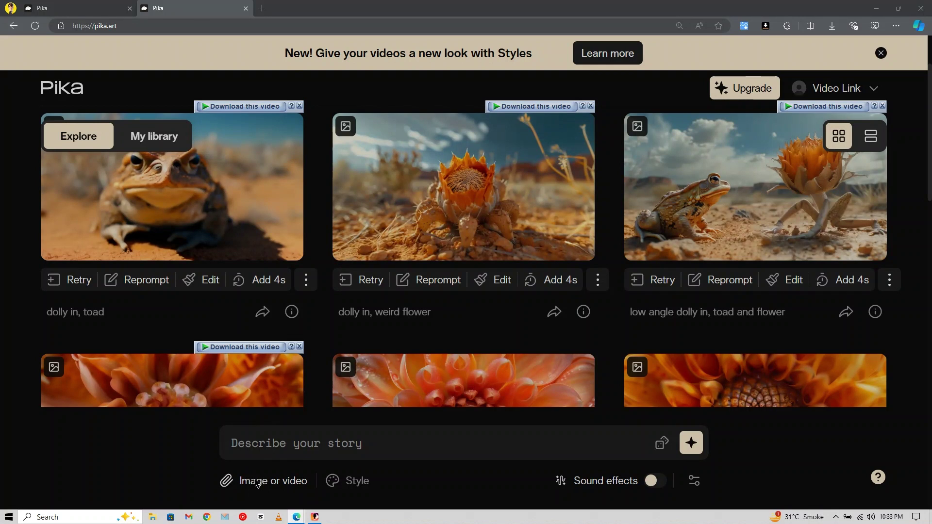
- Lip-sync the anime boy image to the 'Do the magical creatures 1' voice clip in Pika and generate
left_click(257, 481)
double_click(436, 212)
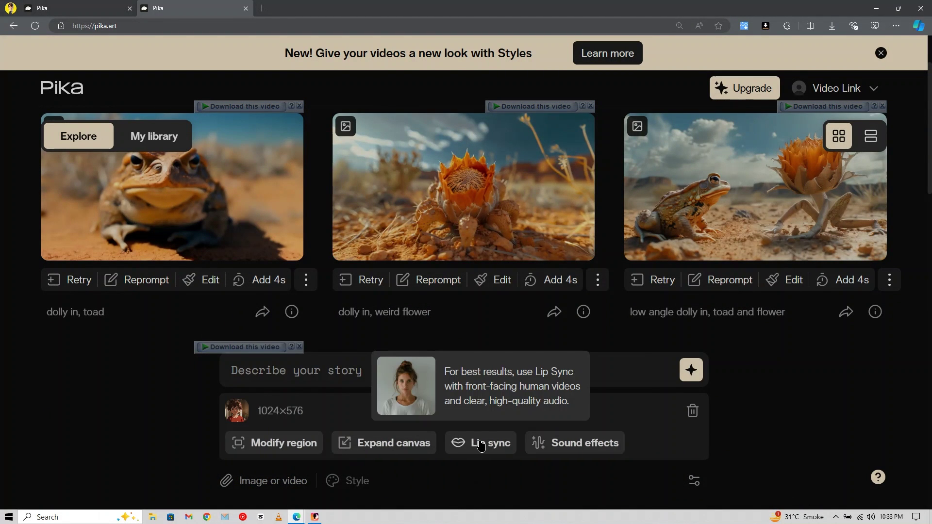
left_click(480, 444)
left_click(153, 517)
left_click_drag(147, 245, 465, 370)
left_click(497, 327)
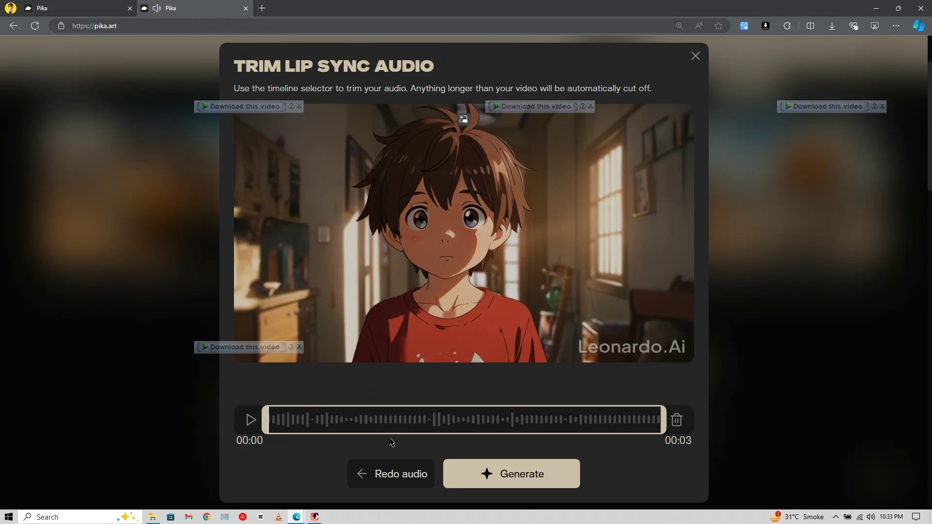
left_click(479, 469)
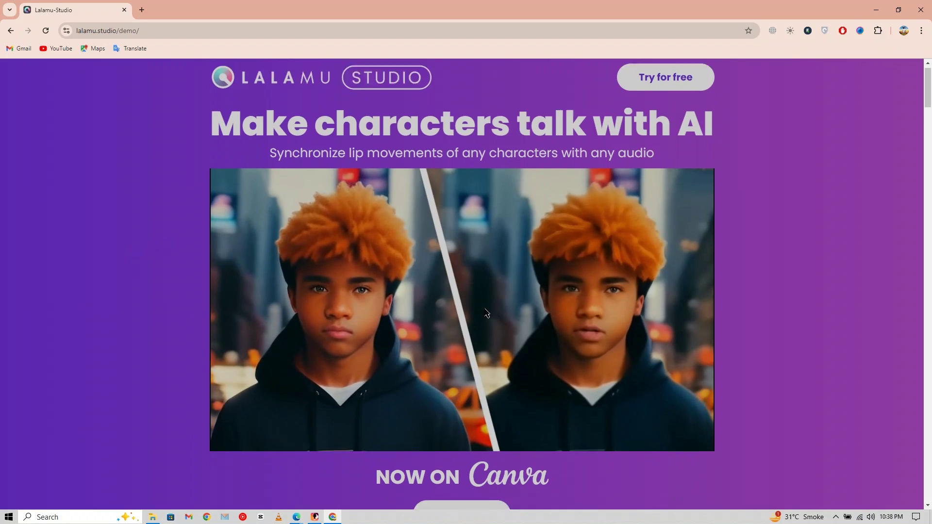
- Choose Lalamu Studio's Canva app and use it in a new design
scroll(481, 313, "down", 2)
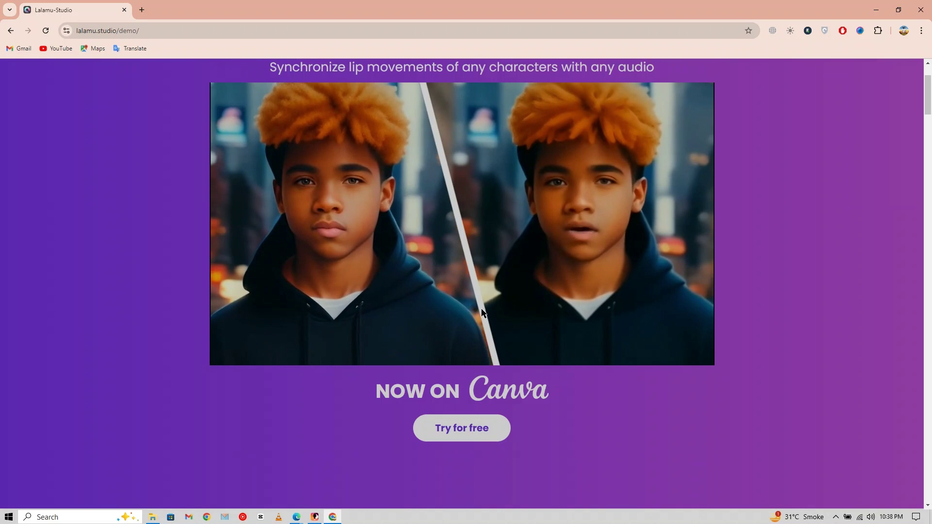
left_click(447, 429)
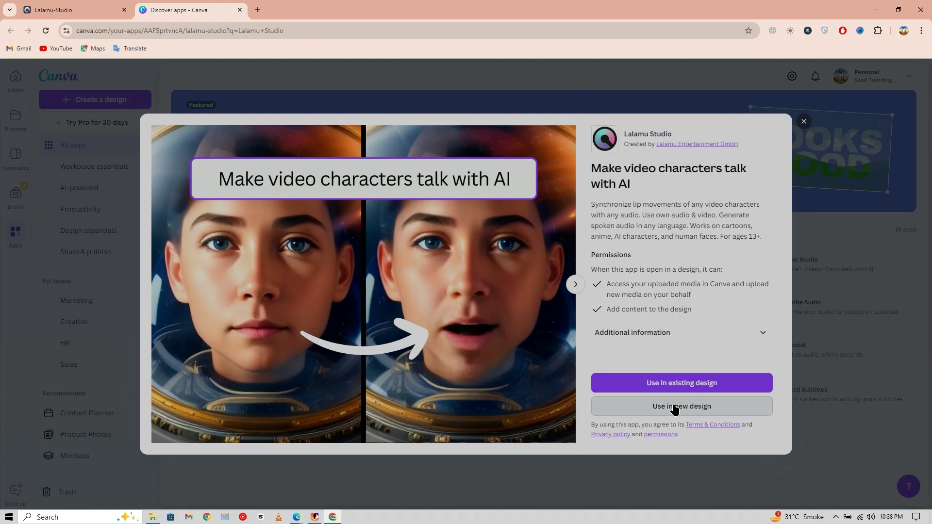
left_click(674, 408)
- Create a new Canva video design and upload the anime boy video in the Lalamu panel
left_click(647, 367)
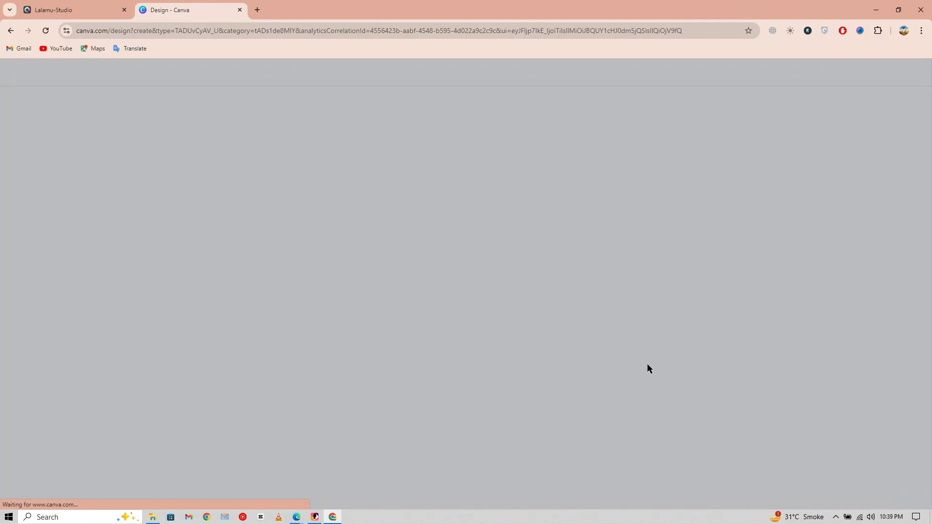
left_click(518, 136)
key("ctrl+plus")
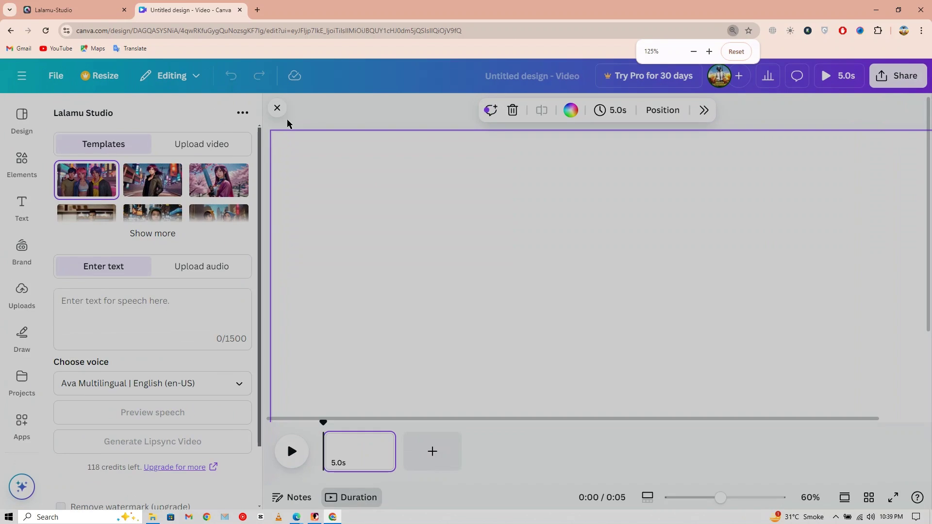
left_click(203, 144)
left_click(181, 185)
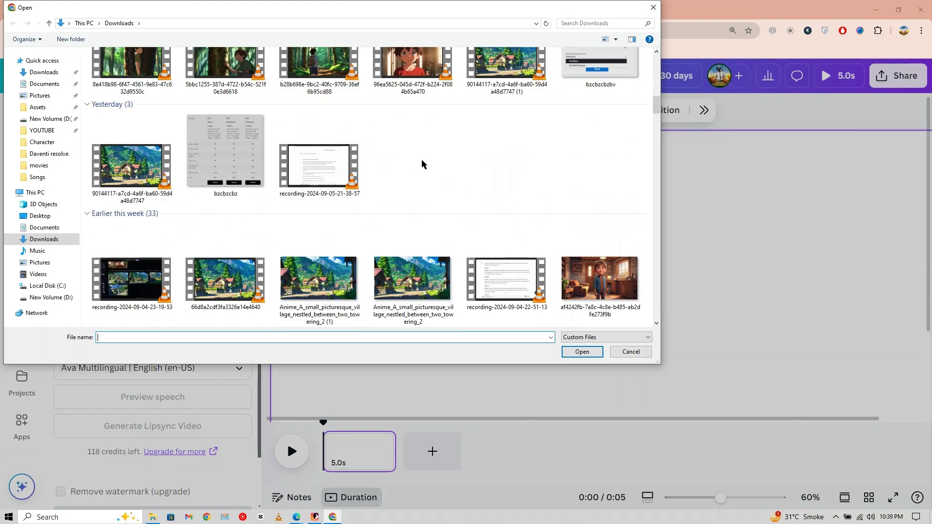
scroll(422, 162, "up", 3)
double_click(420, 212)
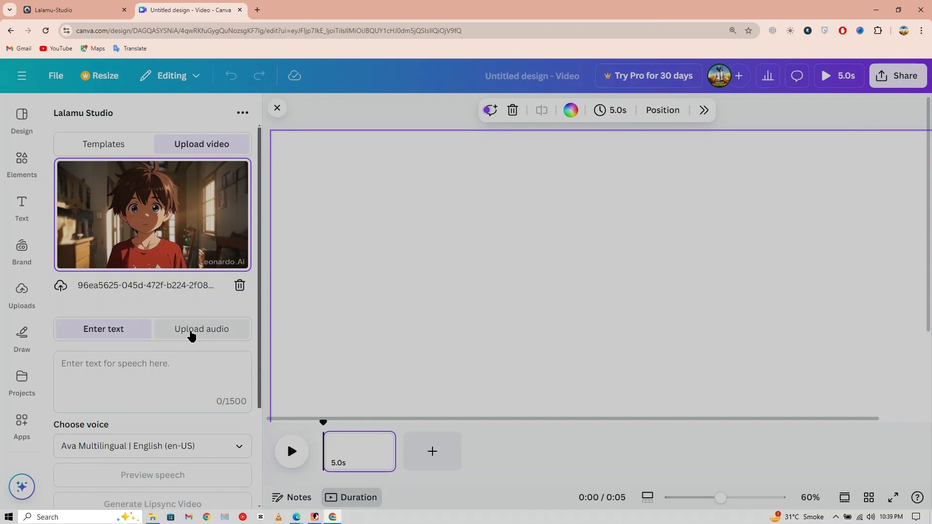
- Upload the 'Do the magical creatures 1' audio and generate the Lalamu lip-sync video
left_click(191, 330)
left_click(173, 372)
double_click(407, 205)
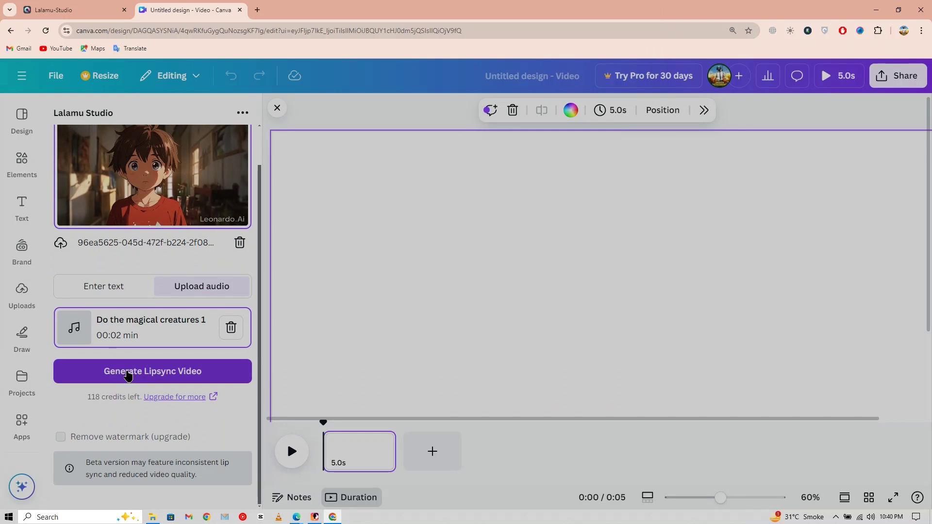
left_click(129, 373)
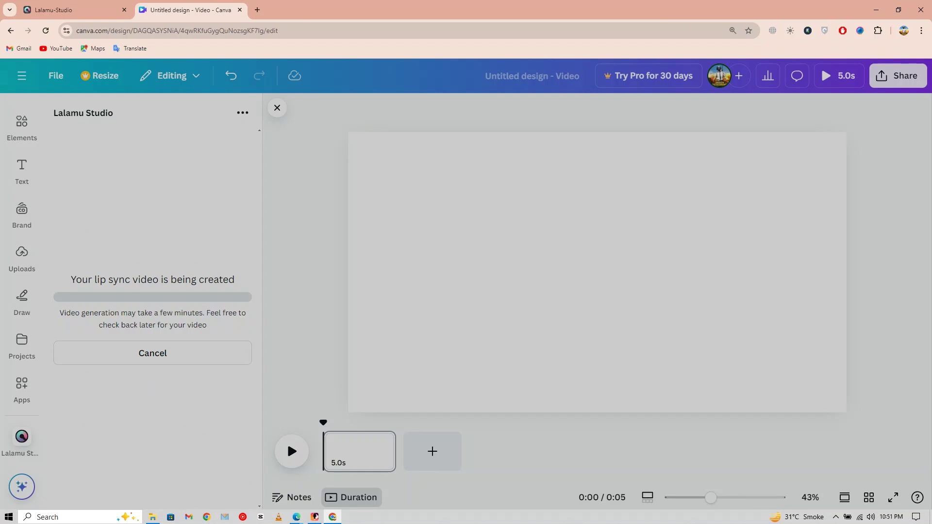
- Add the lip-sync video to the design, enlarge it to fill the page, and download as 1080p MP4
left_click(153, 298)
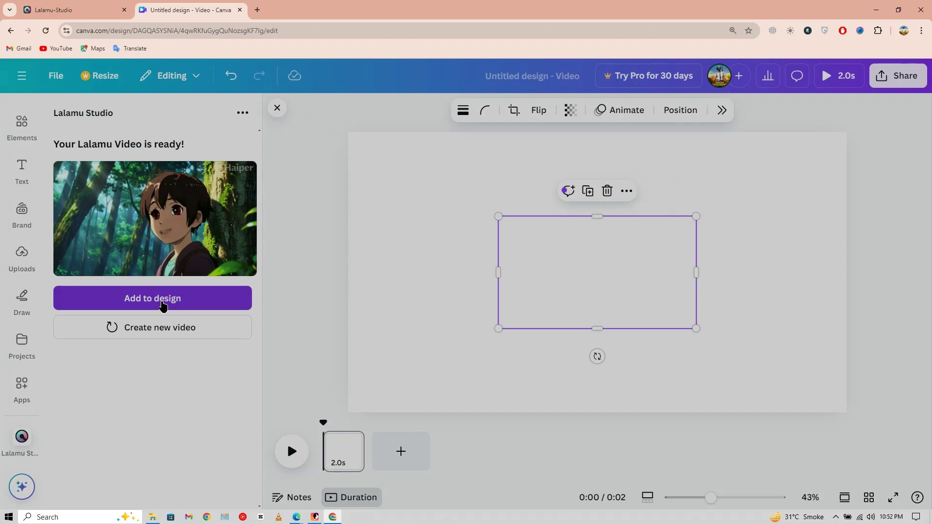
left_click_drag(695, 327, 822, 381)
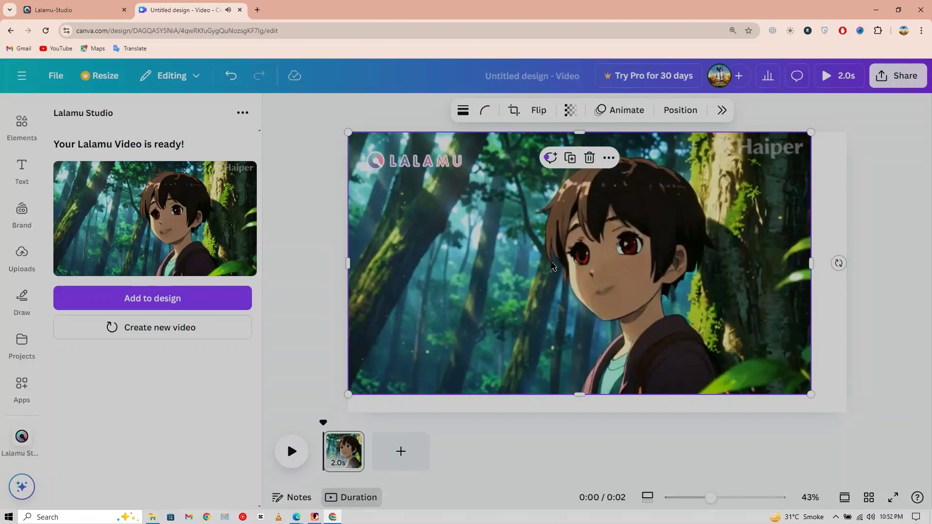
left_click(897, 76)
left_click(783, 299)
left_click(784, 297)
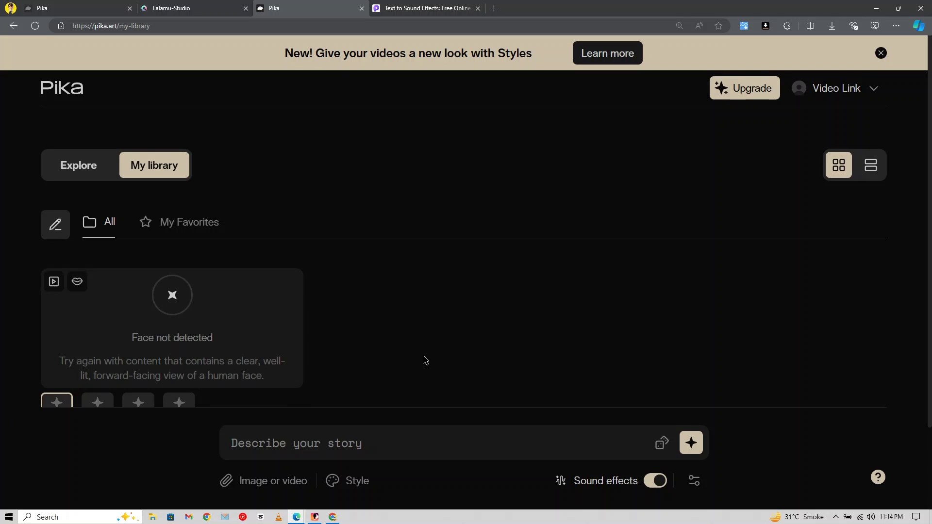
- Generate breeze, birdsong and river sound effects for the village image and continue with the first result
scroll(425, 360, "down", 2)
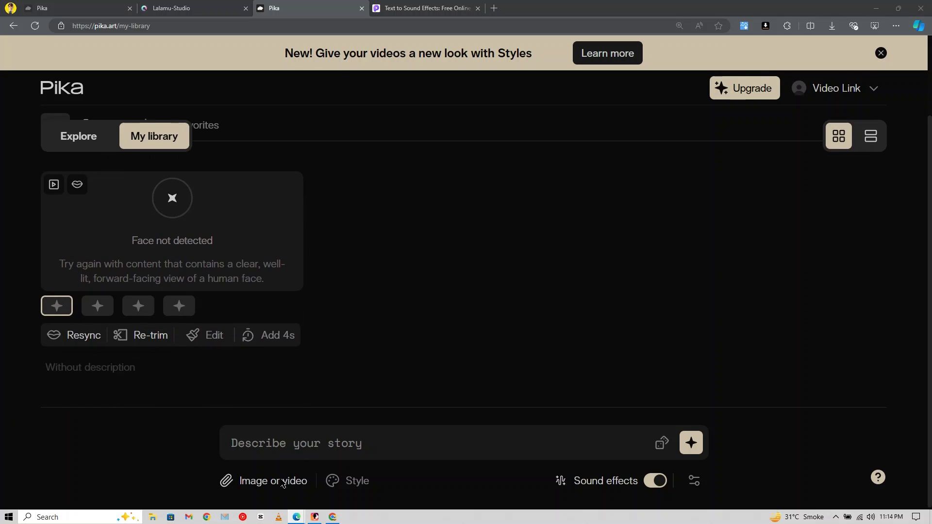
left_click(282, 482)
scroll(486, 291, "down", 5)
double_click(381, 345)
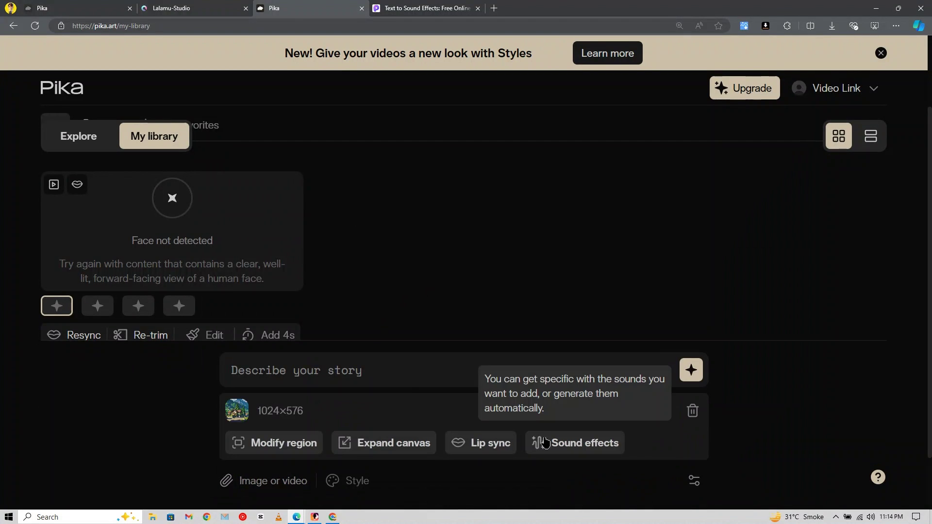
left_click(574, 446)
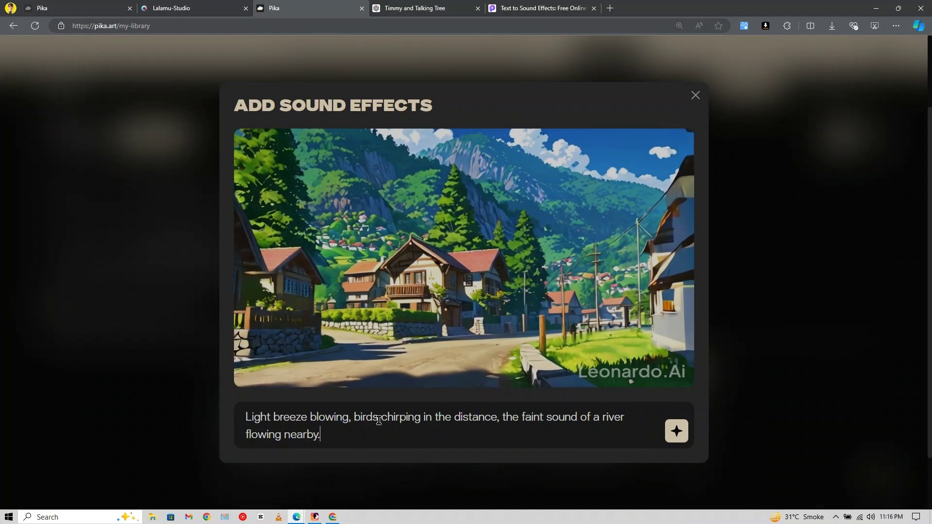
left_click(676, 432)
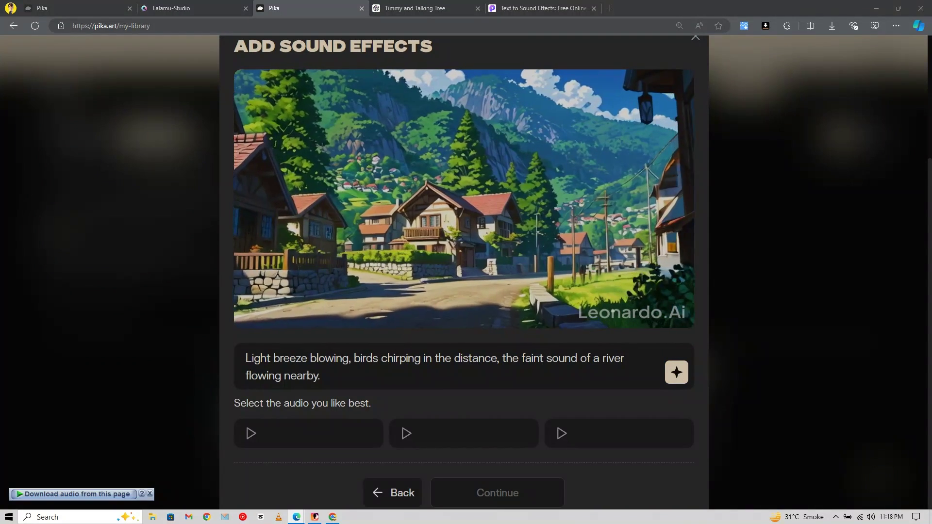
left_click(251, 433)
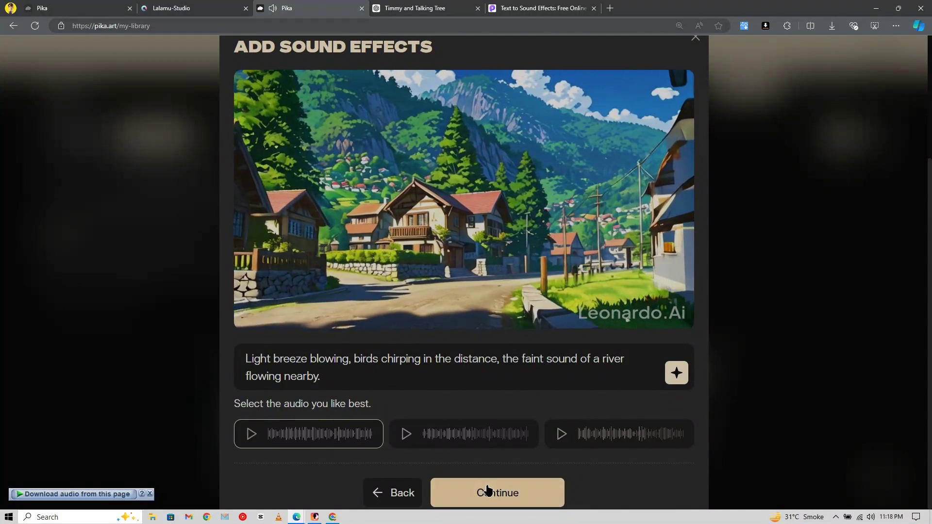
left_click(485, 491)
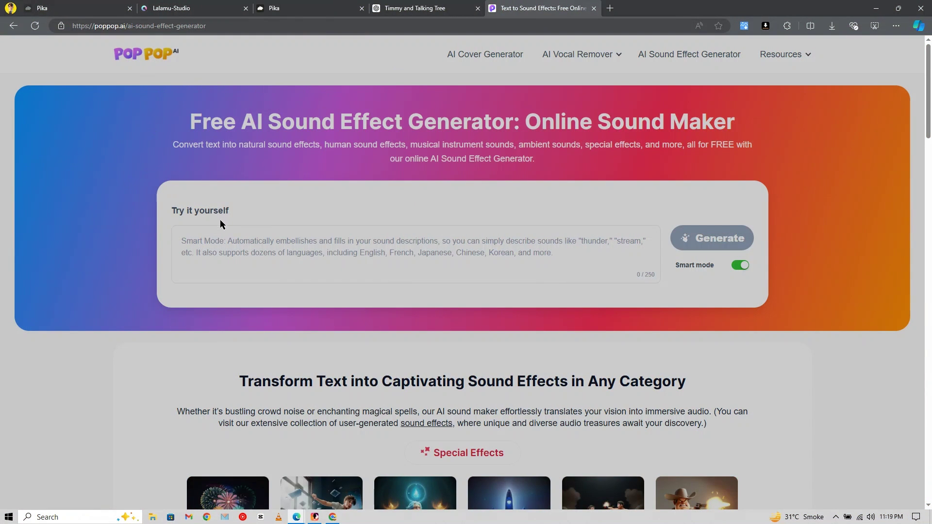
- Generate breeze-and-birdsong sound effects in PopPop AI, download Option 0, and open the clip's colour adjustments
type("Gentle, peaceful folk music with soft strings, flute, and light acoustic guitar evoking a calm, pastoral atmosphere.")
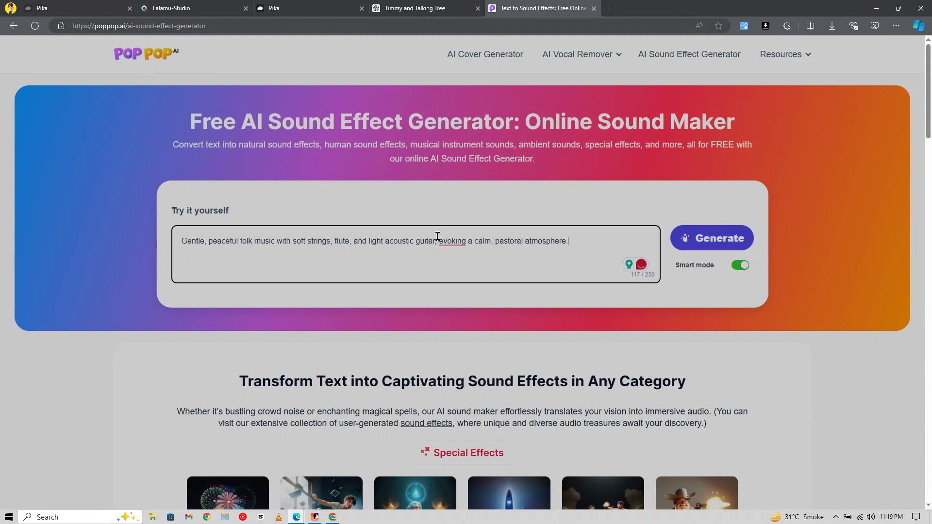
type("Light breeze blowing, birds chirping in the distance, the faint sound of a river flowing nearby.")
left_click(711, 237)
left_click(188, 307)
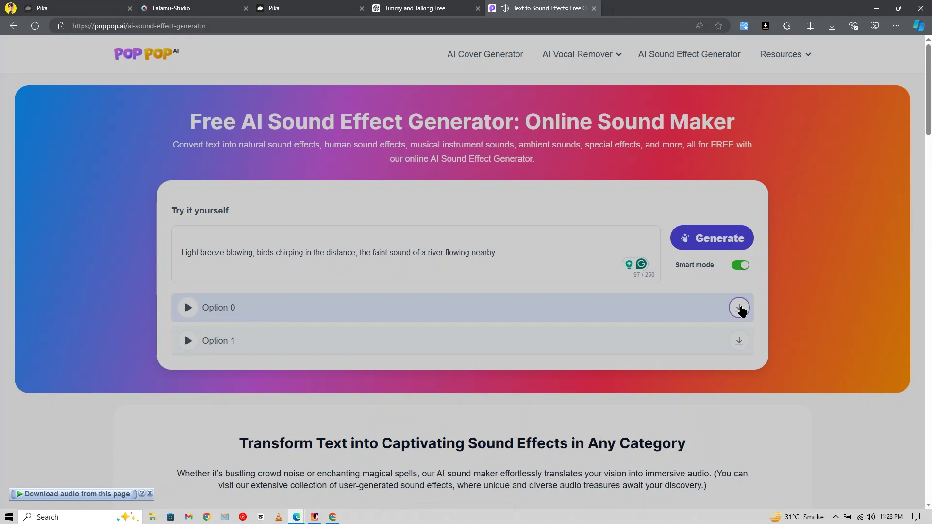
left_click(738, 307)
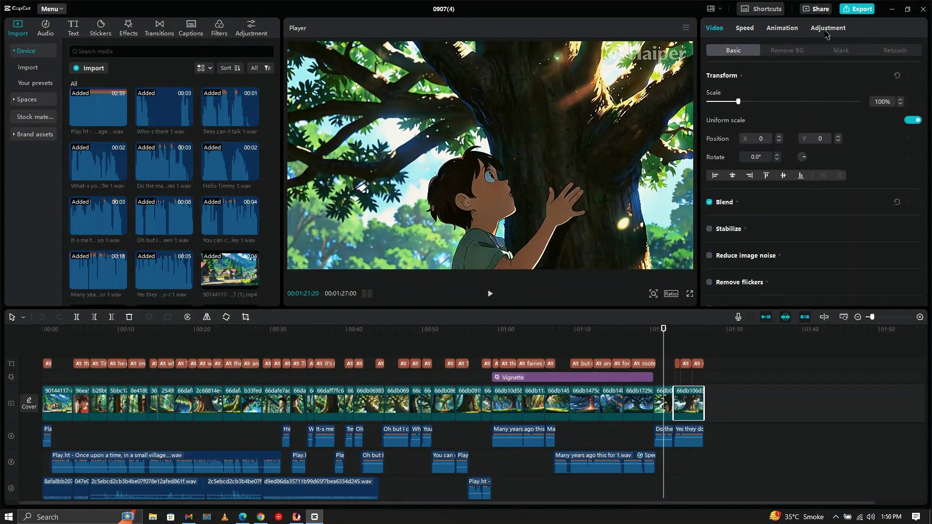
left_click(828, 28)
scroll(816, 169, "down", 5)
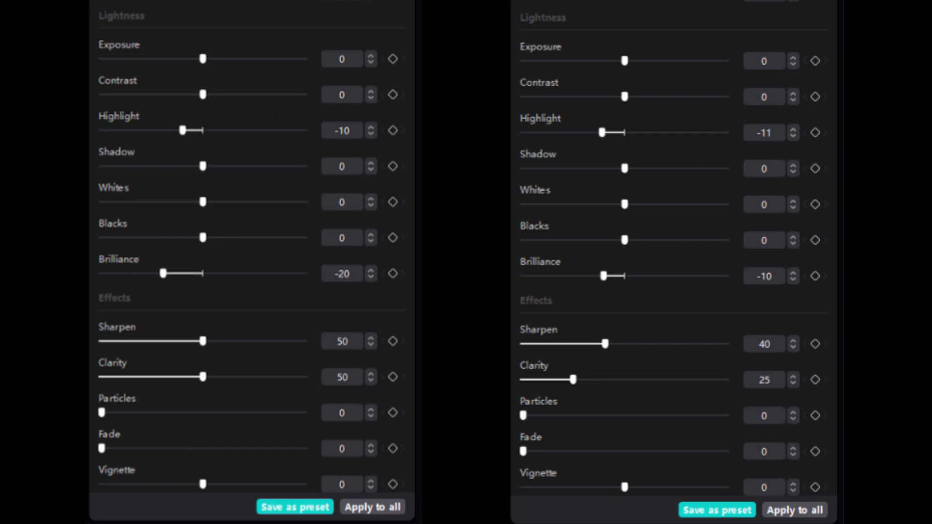